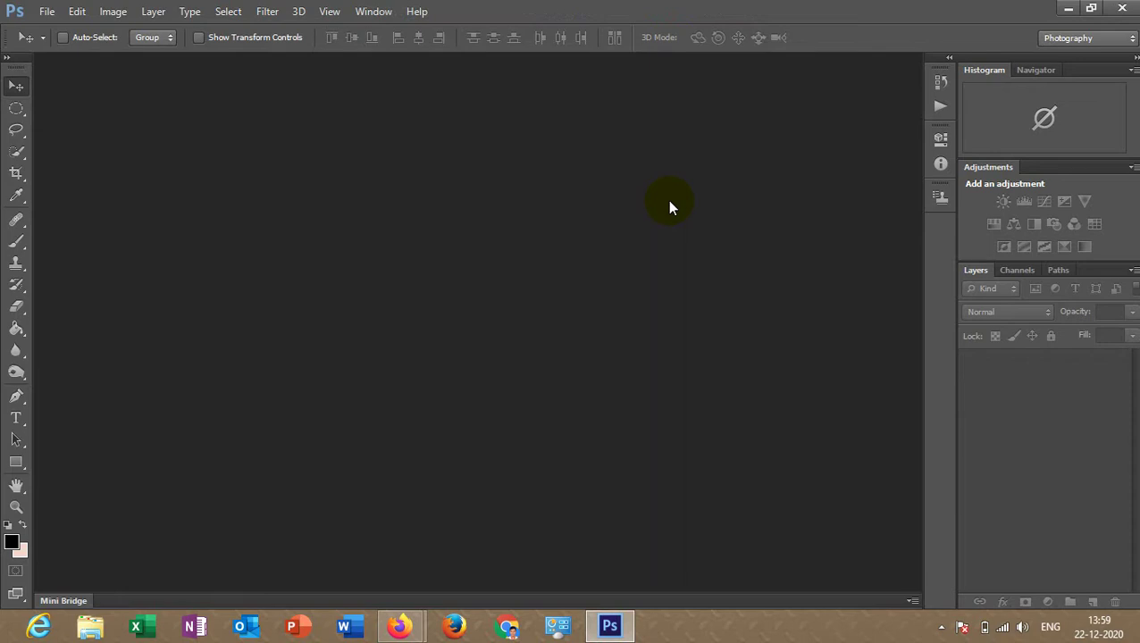
Create a new 2000 x 750 pixel RGB document with a white background.
left_click(47, 12)
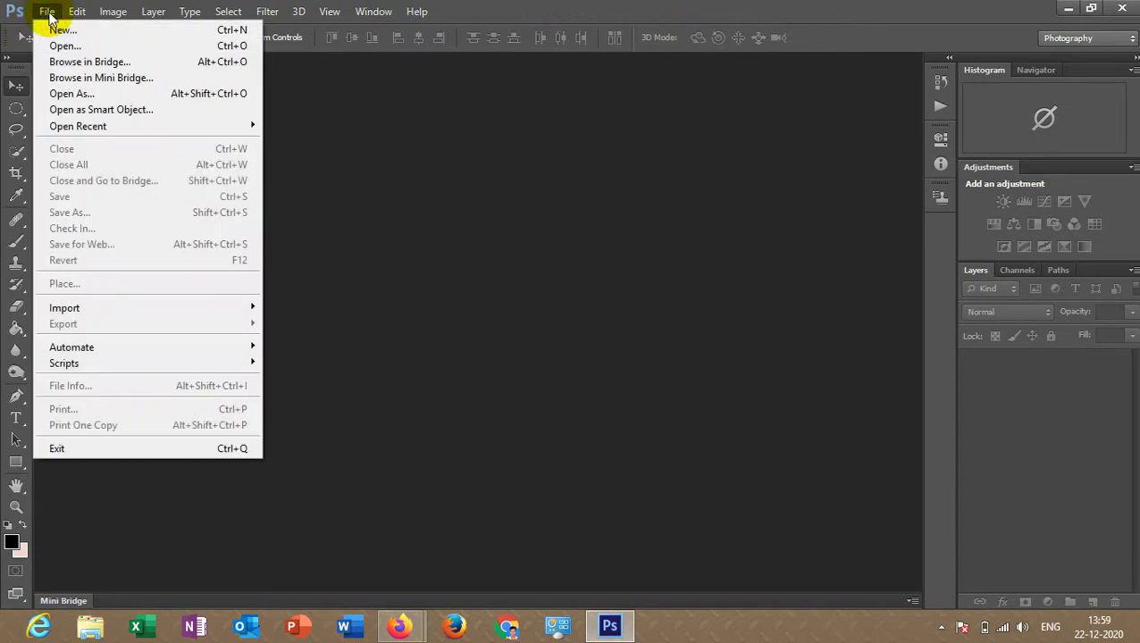
left_click(61, 29)
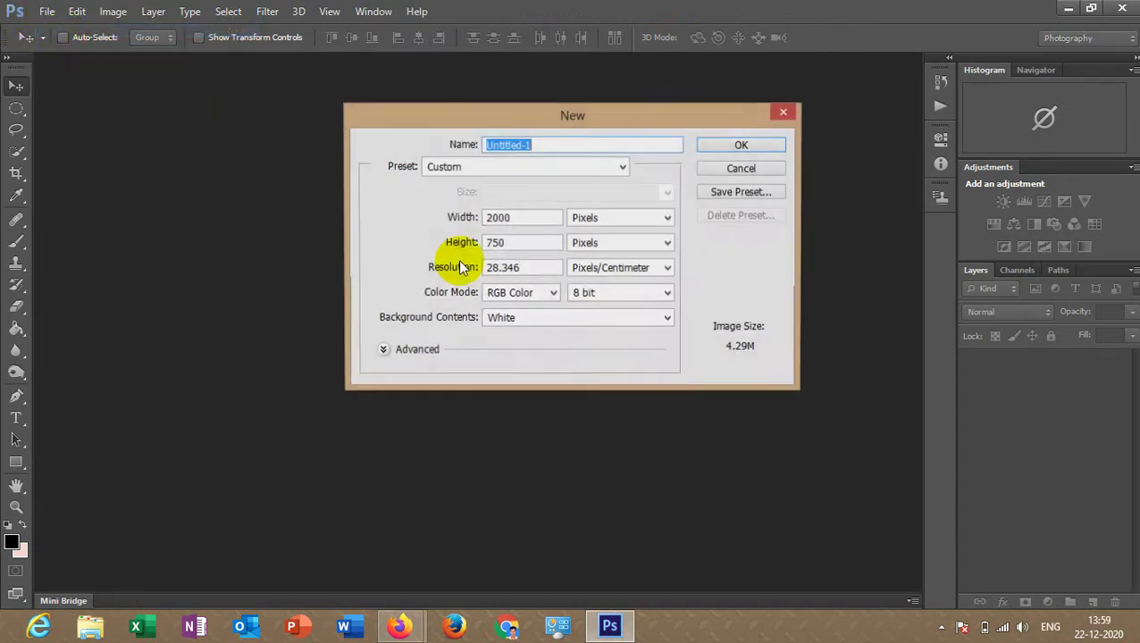
left_click(772, 146)
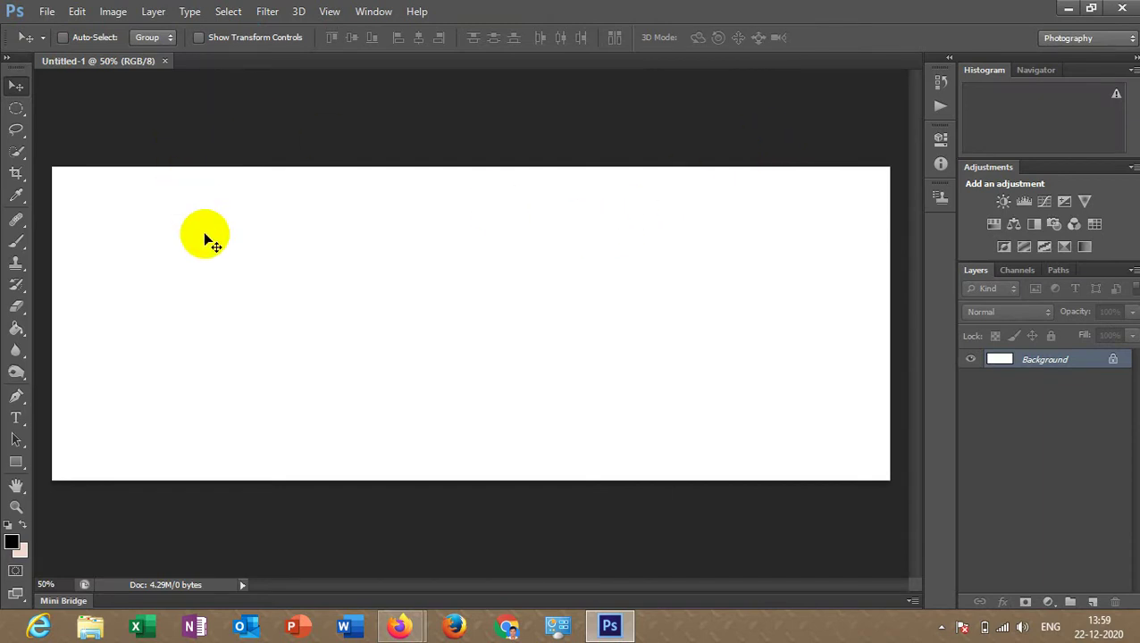
Add the horizontal text "ERROR GURU" on the canvas in the 200 pt Smelly Blood font.
key("t")
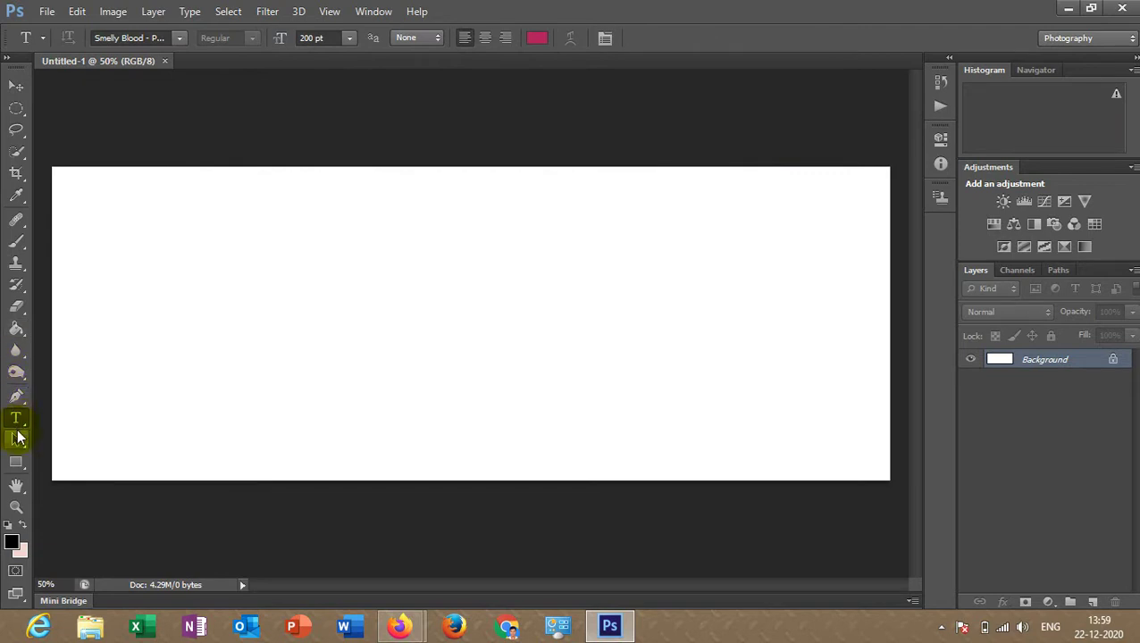
left_click(18, 417)
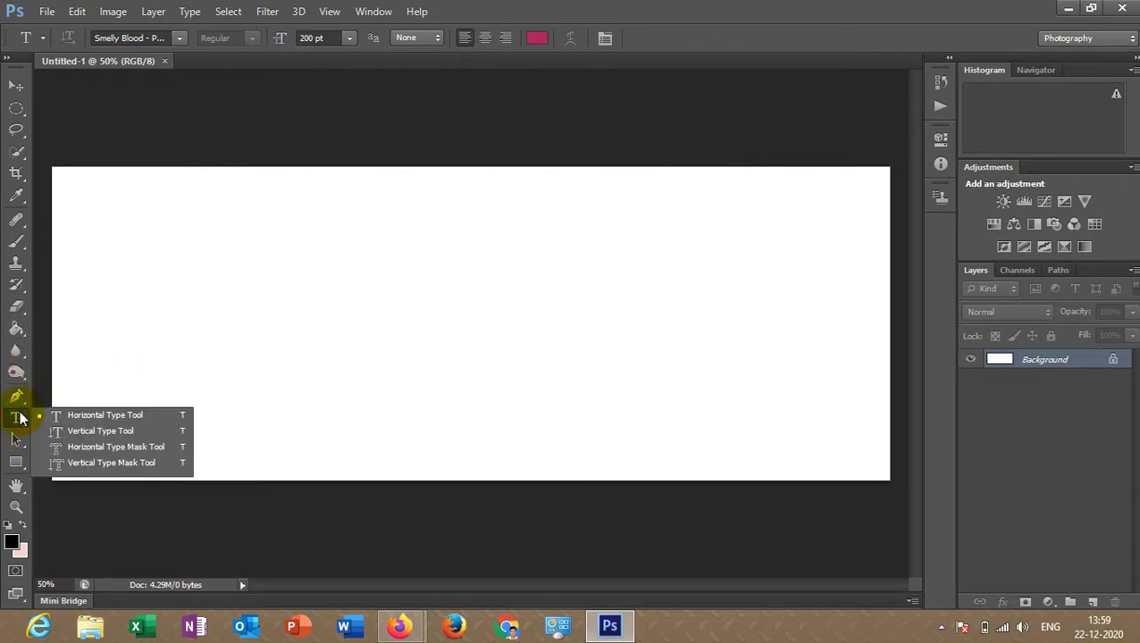
left_click(240, 302)
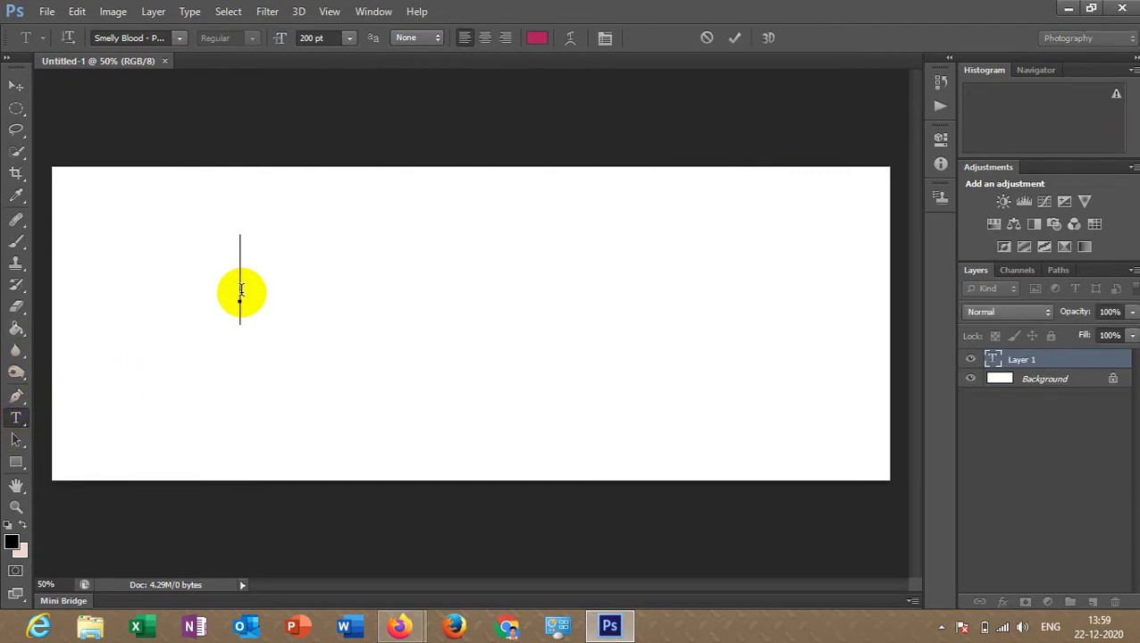
left_click(312, 38)
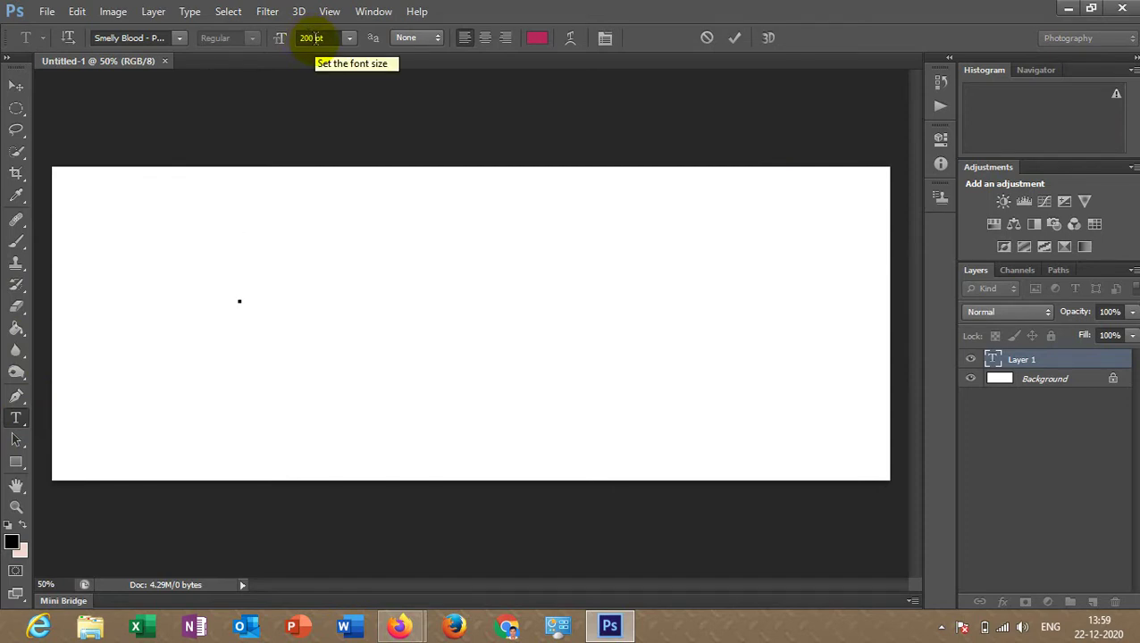
type("ER")
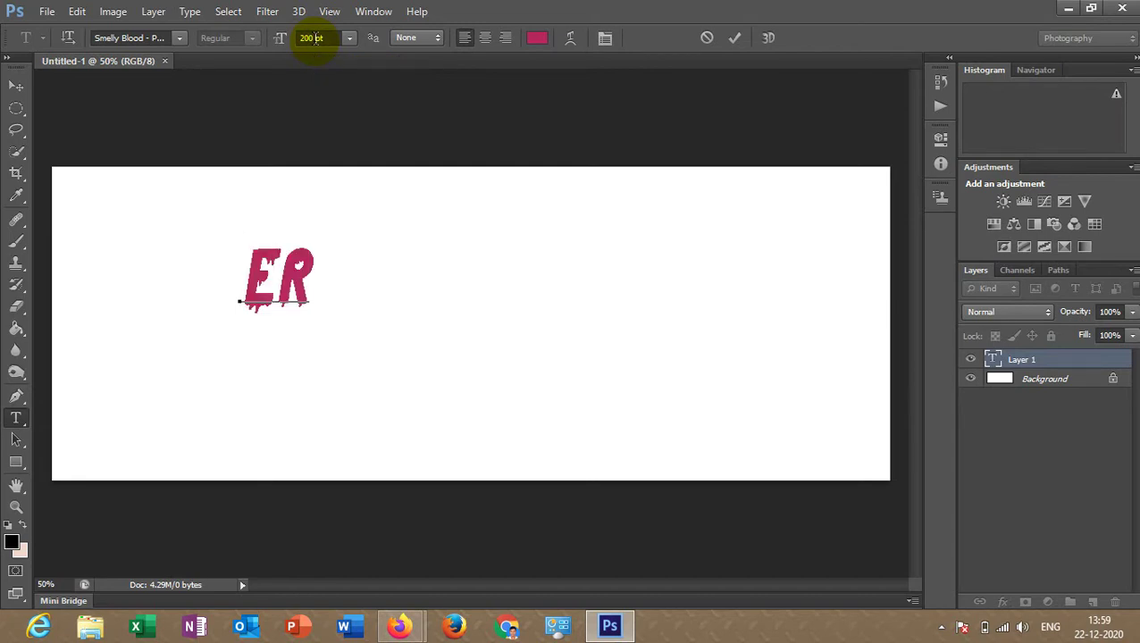
type("ROR ")
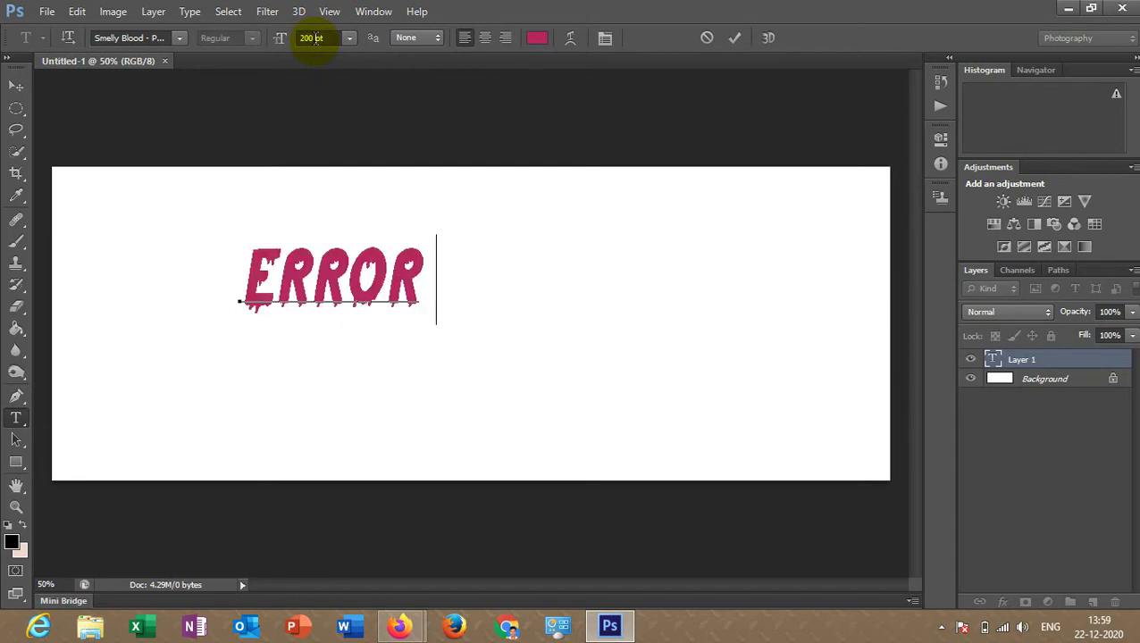
type("GURU")
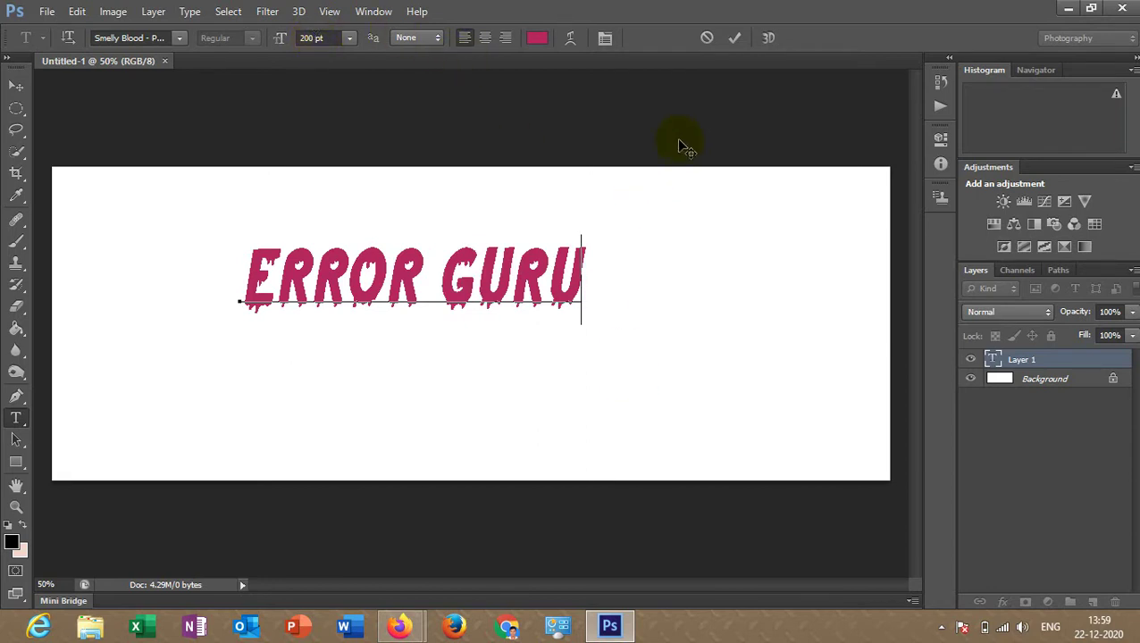
Convert the text into a 3D extrusion in the 3D workspace and orbit the camera to view it at an angle.
left_click(768, 39)
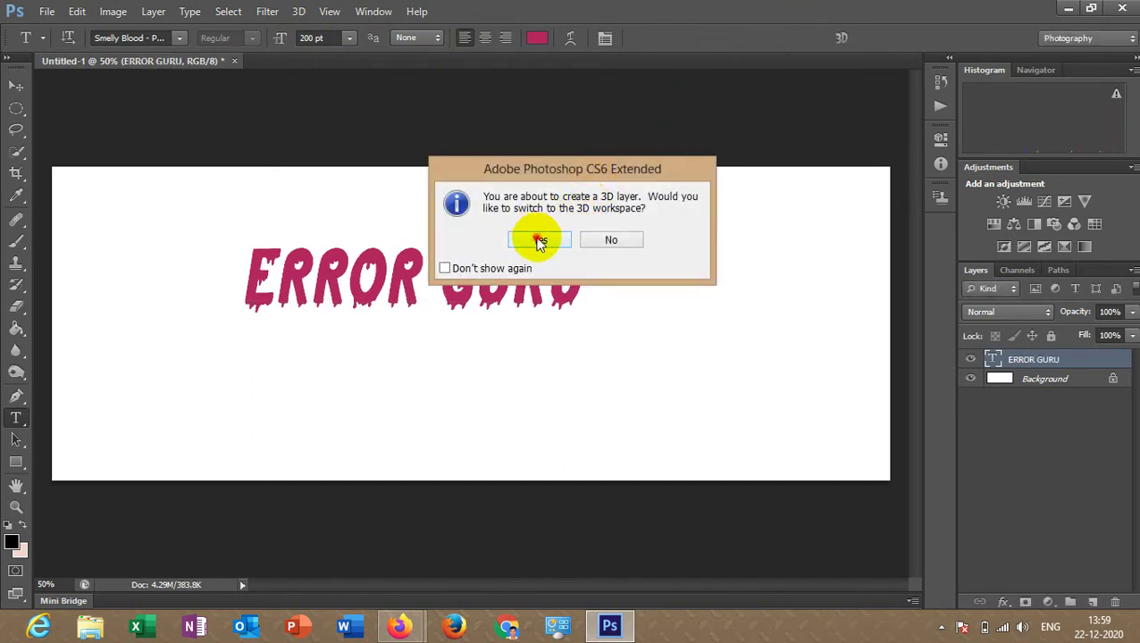
left_click(539, 240)
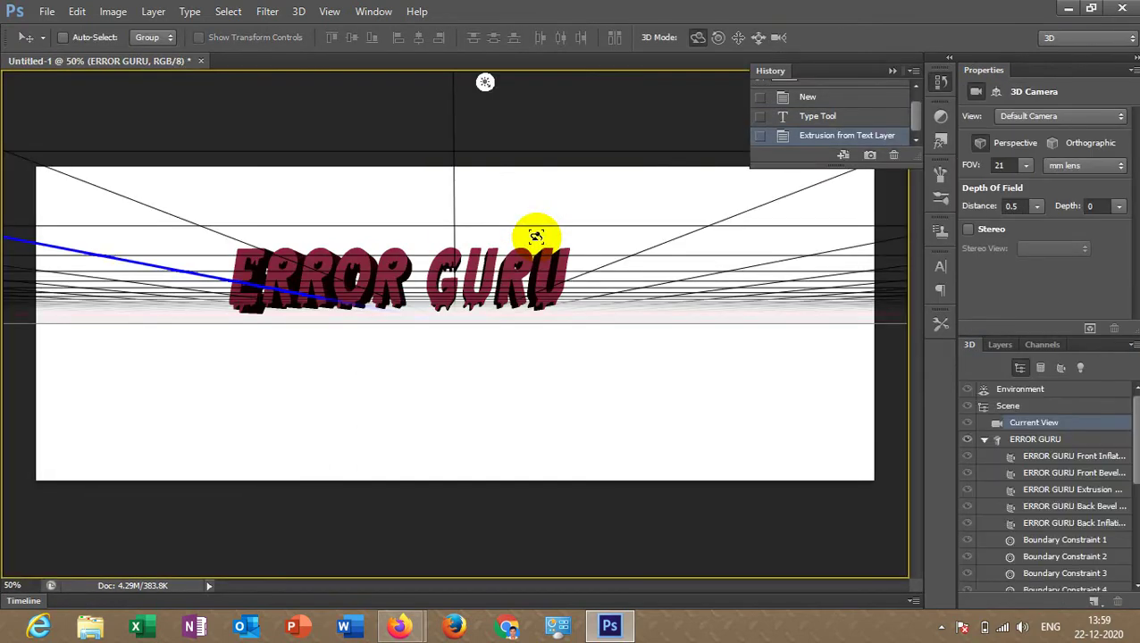
left_click_drag(529, 241, 360, 282)
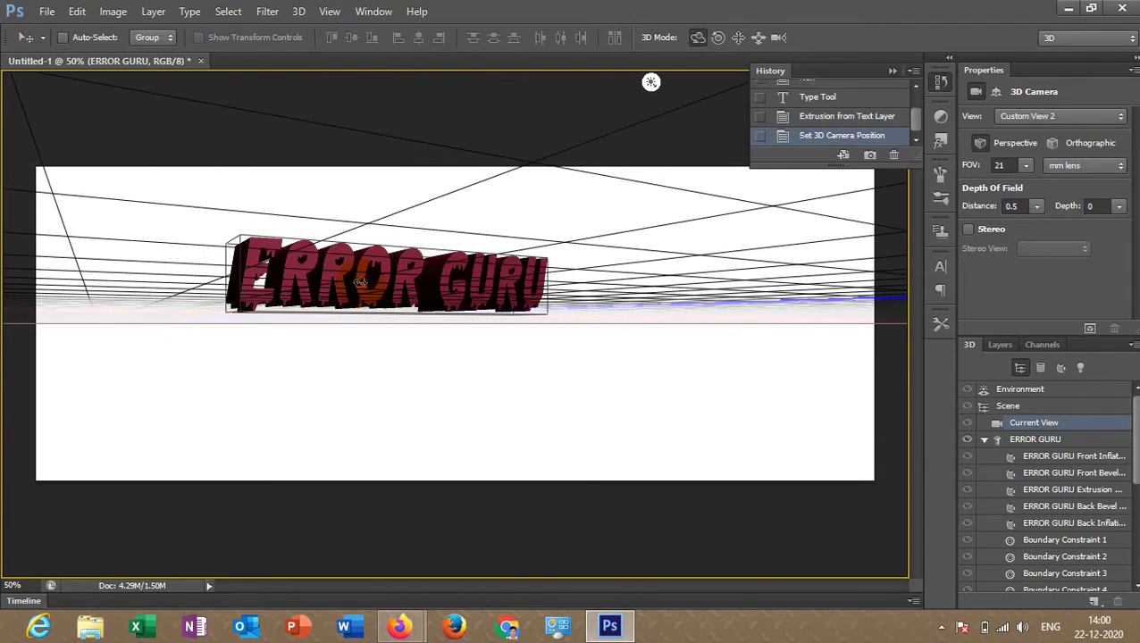
Try rolling and panning the 3D camera around the extruded text.
left_click(719, 40)
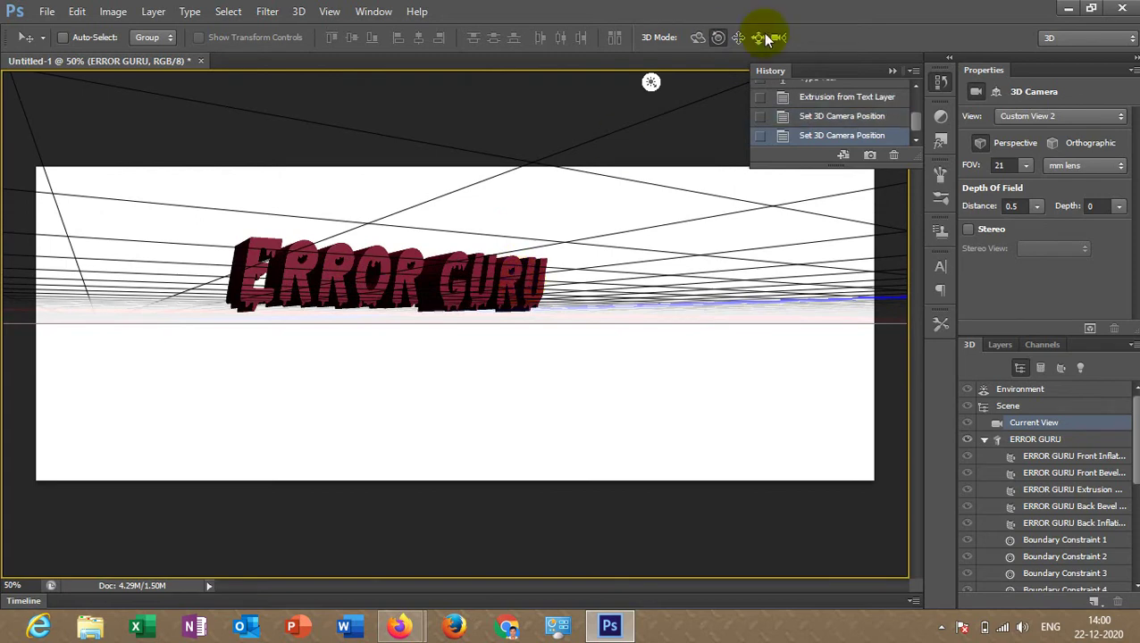
left_click_drag(529, 178, 490, 283)
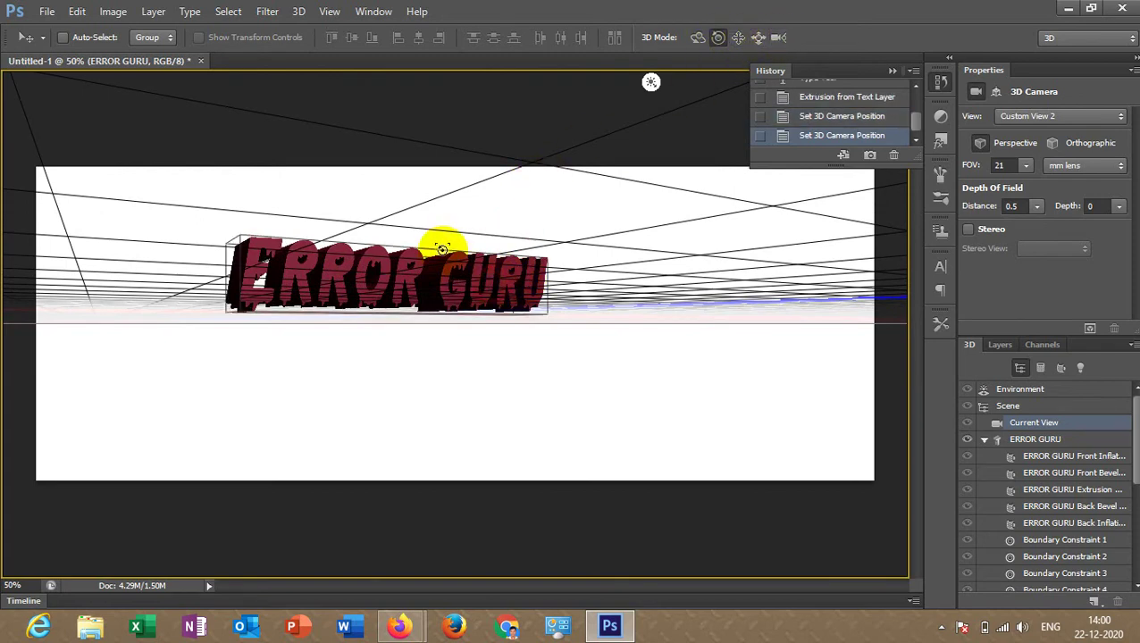
left_click_drag(442, 249, 258, 239)
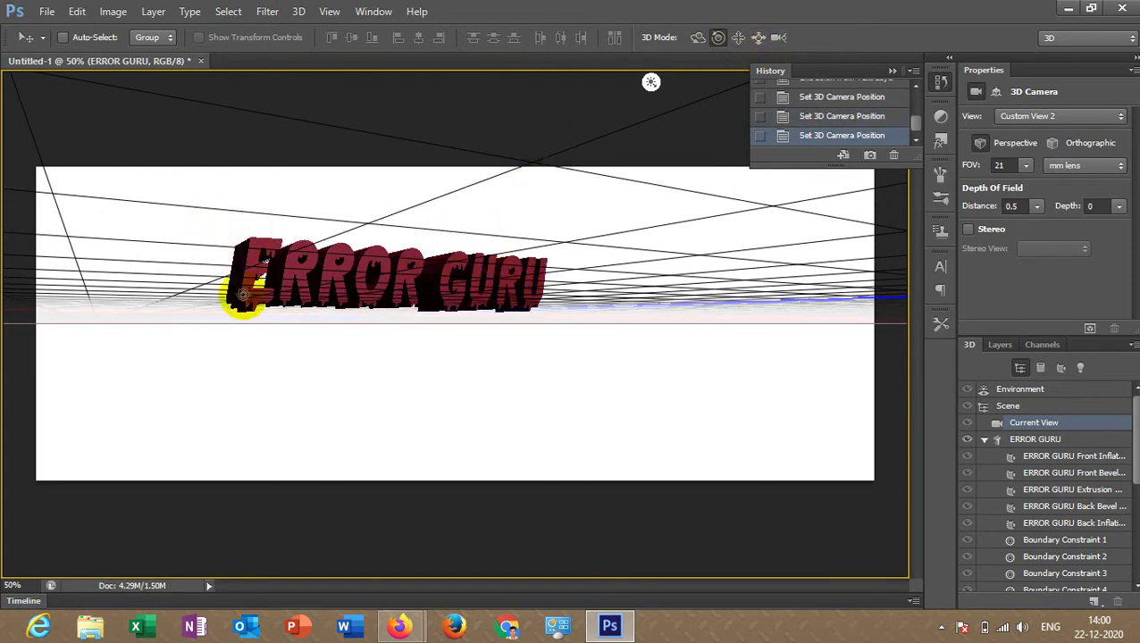
left_click_drag(241, 297, 234, 255)
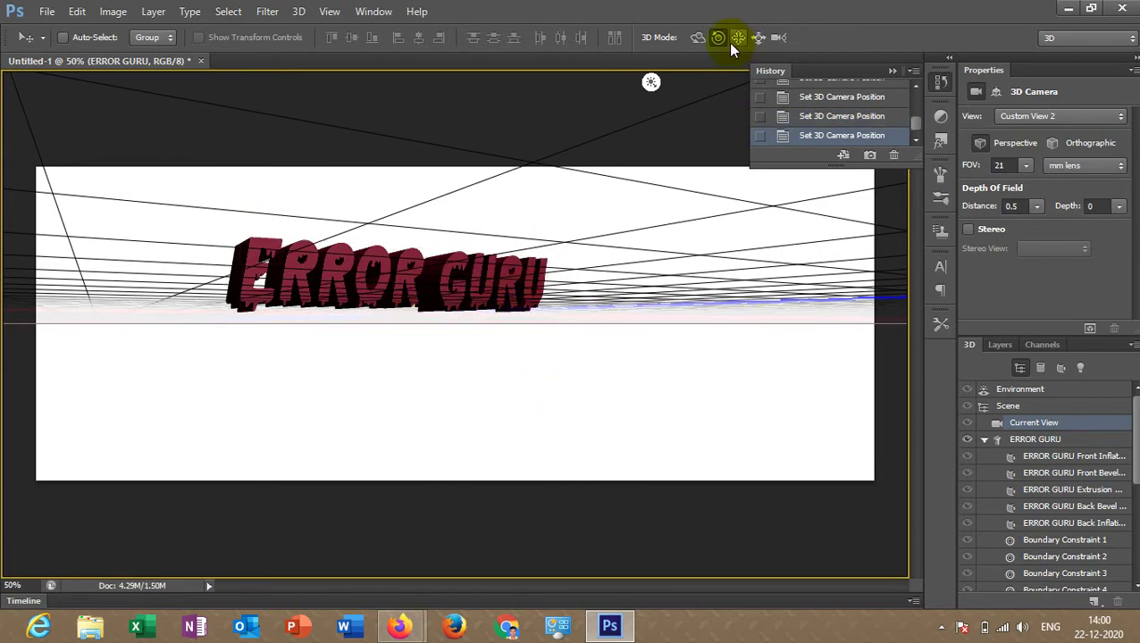
left_click_drag(401, 230, 400, 327)
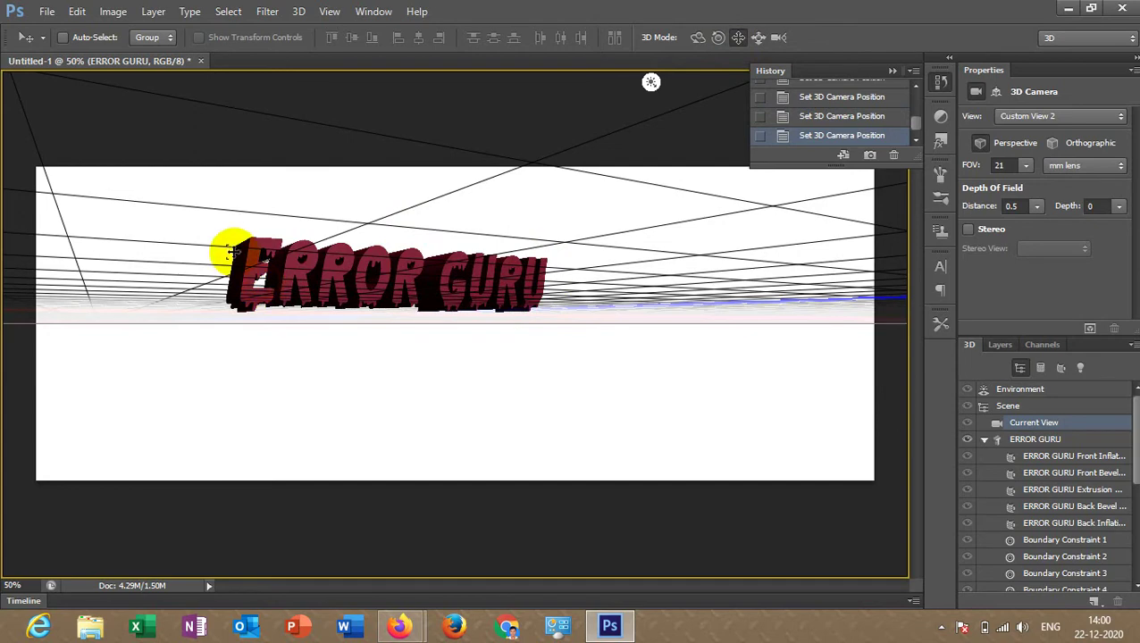
Set the 3D camera's field of view to 41 mm lens and shift the text mesh slightly.
left_click(1026, 168)
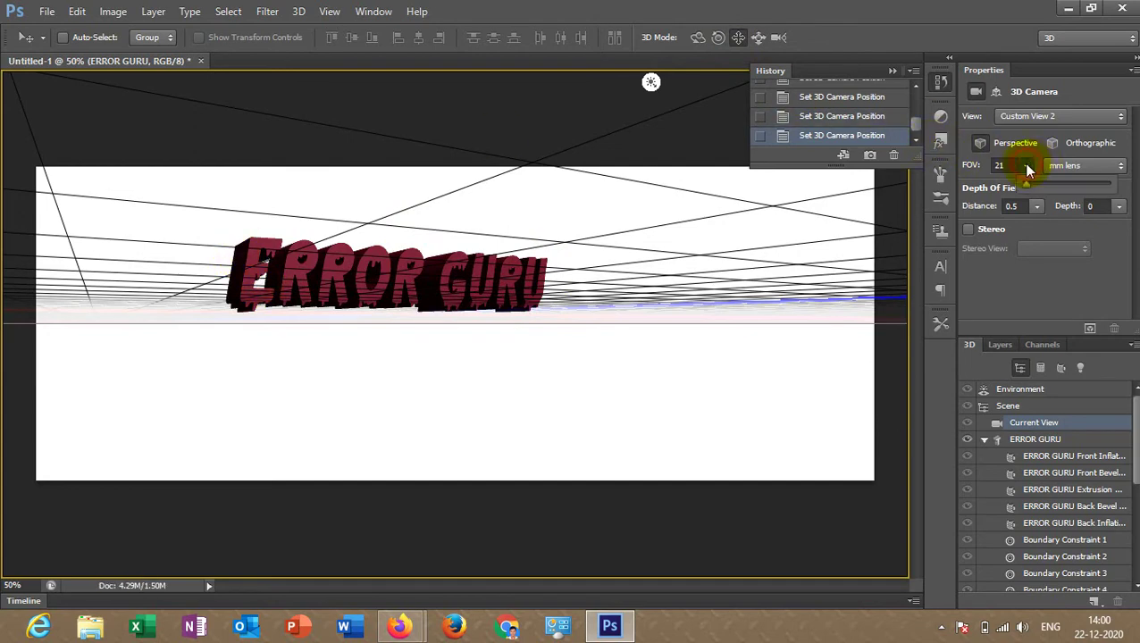
left_click_drag(1028, 185, 1027, 184)
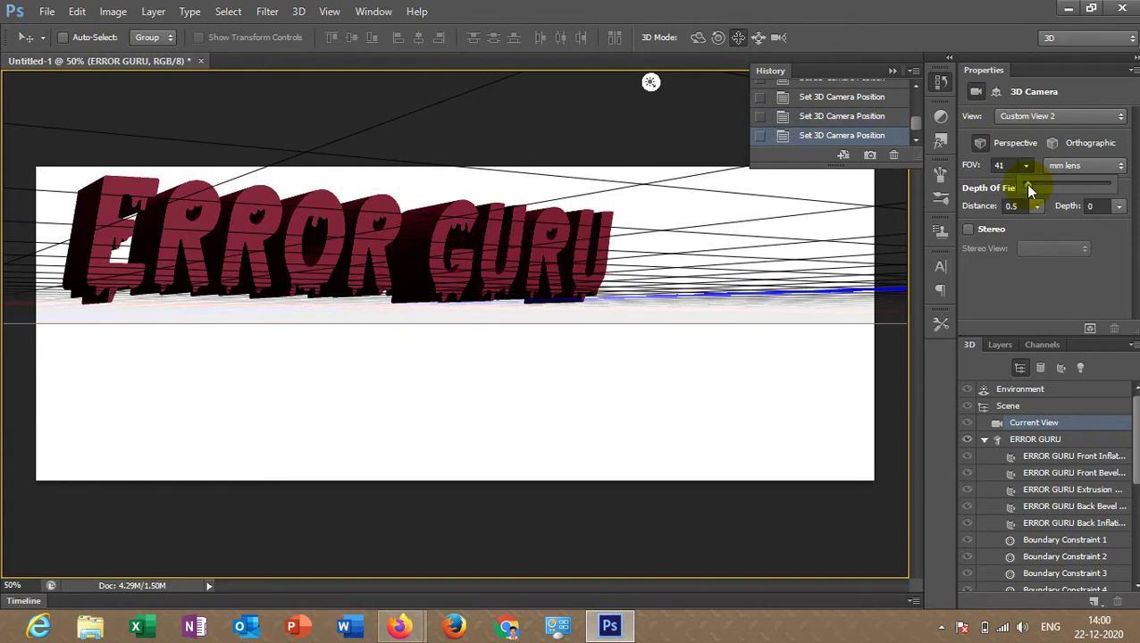
left_click(527, 282)
left_click_drag(451, 276, 446, 304)
left_click(159, 269)
left_click(174, 277)
left_click(451, 309)
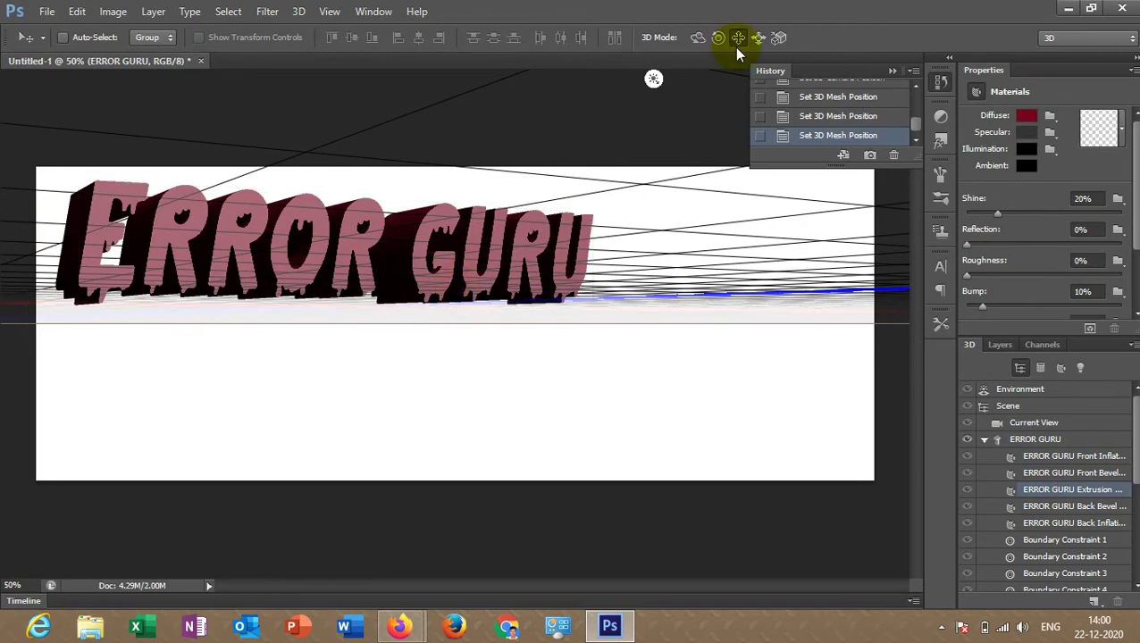
Enlarge the ERROR GURU mesh slightly and rotate it about -32.7° around its X axis.
left_click_drag(315, 234, 356, 362)
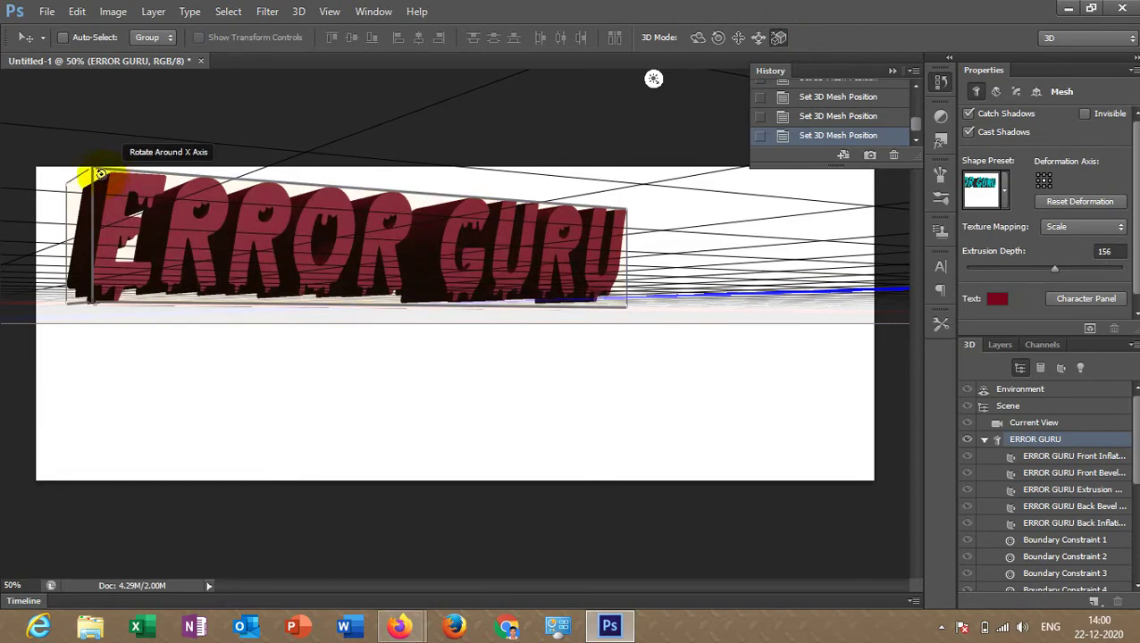
left_click_drag(100, 174, 128, 320)
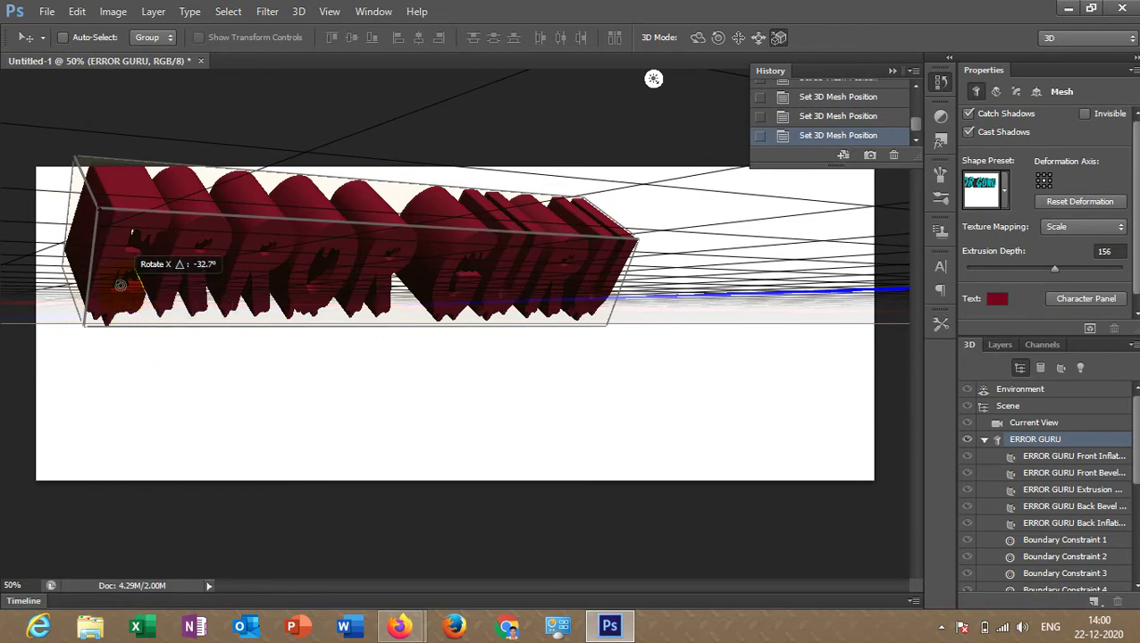
left_click_drag(117, 236, 121, 266)
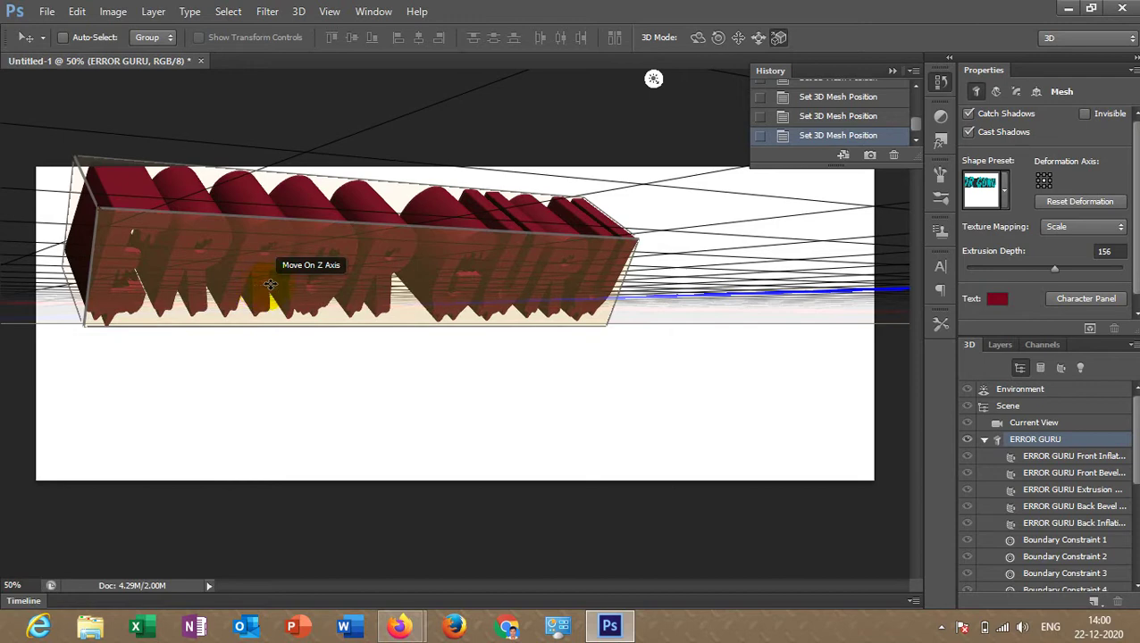
Slide the 3D text mesh downward along its Y axis toward the middle of the canvas.
left_click(757, 38)
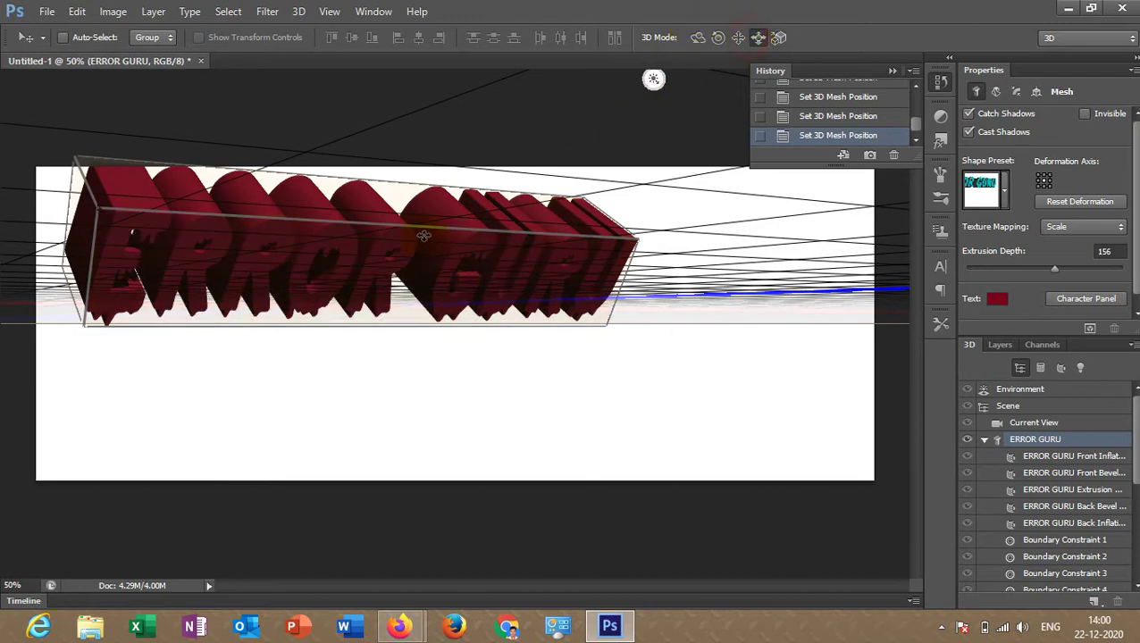
left_click(419, 234)
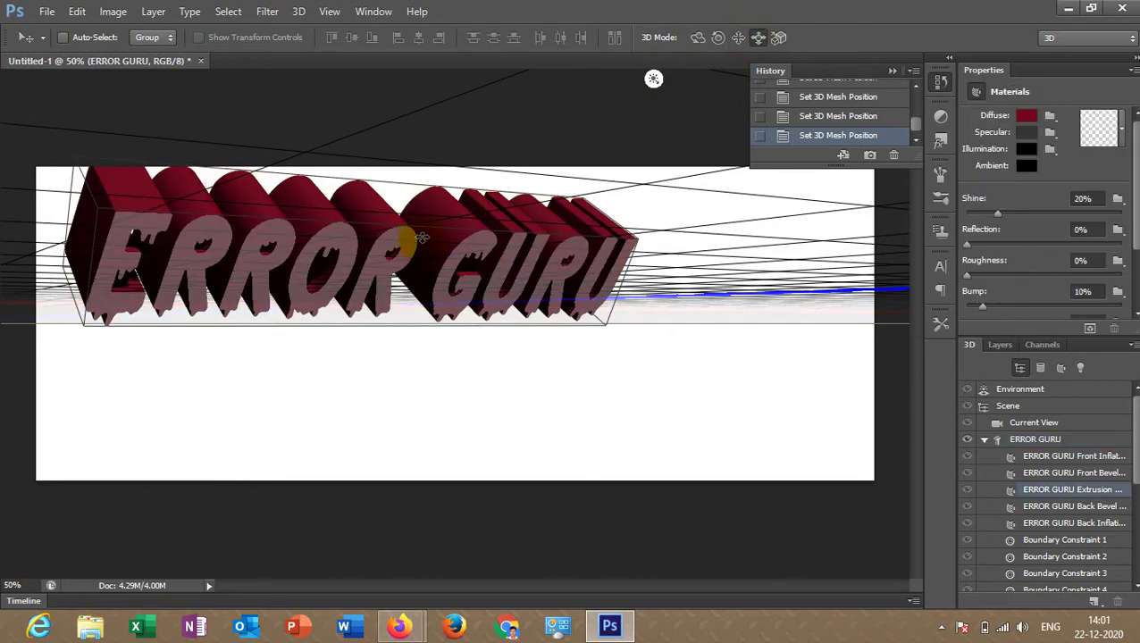
left_click(126, 253)
left_click_drag(95, 284, 96, 237)
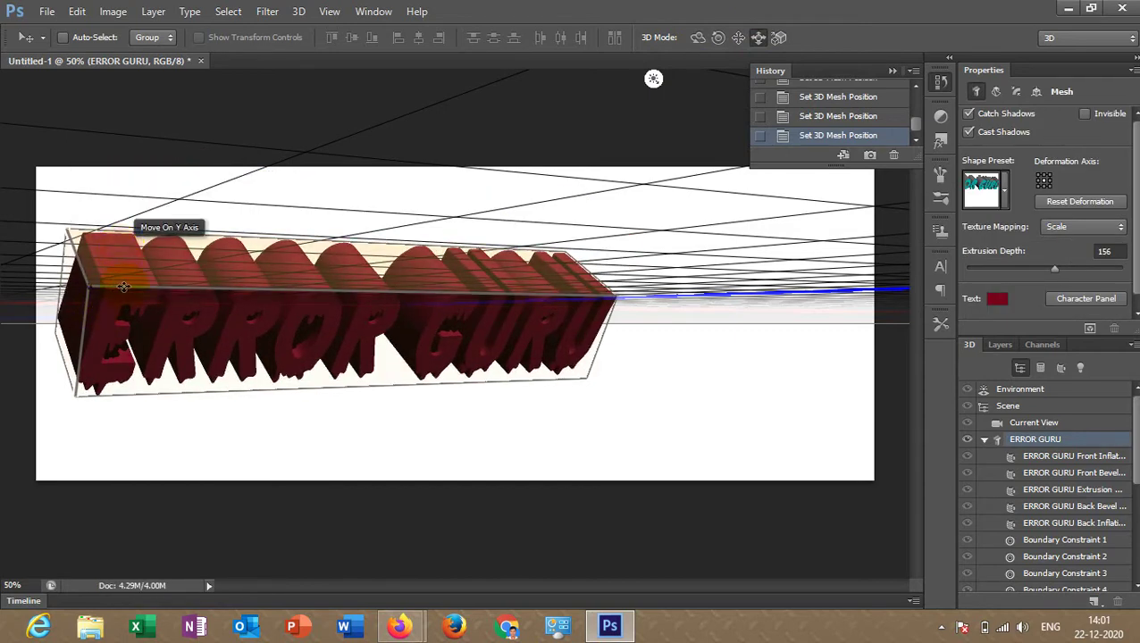
left_click_drag(124, 287, 122, 261)
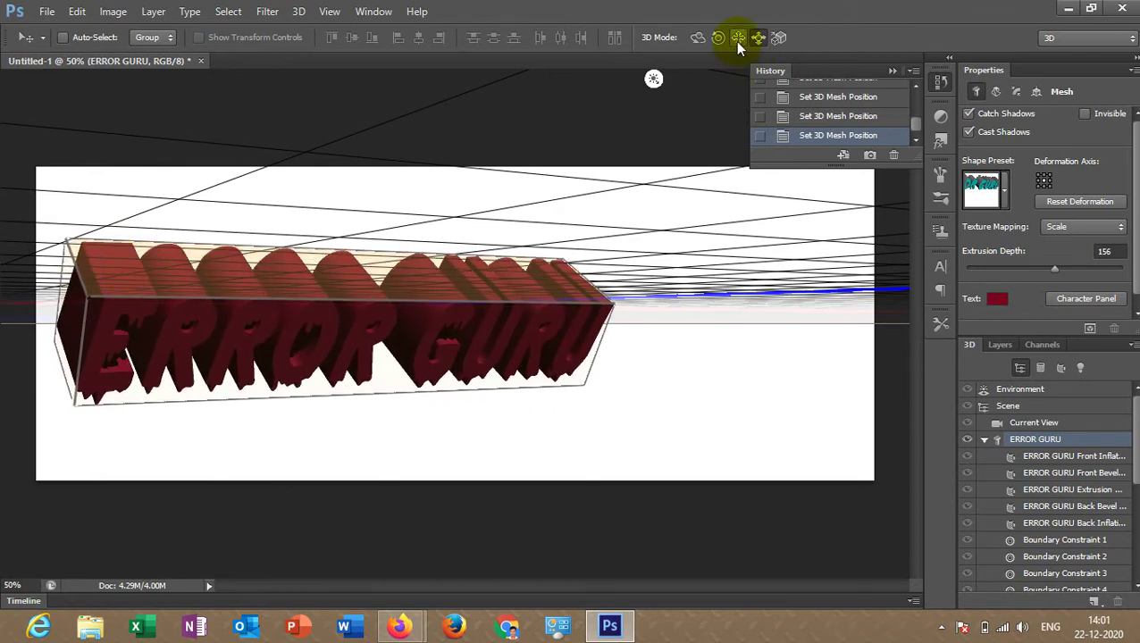
Move the 3D text to the right and slightly up to place it nearer the canvas centre.
left_click(738, 41)
left_click(603, 284)
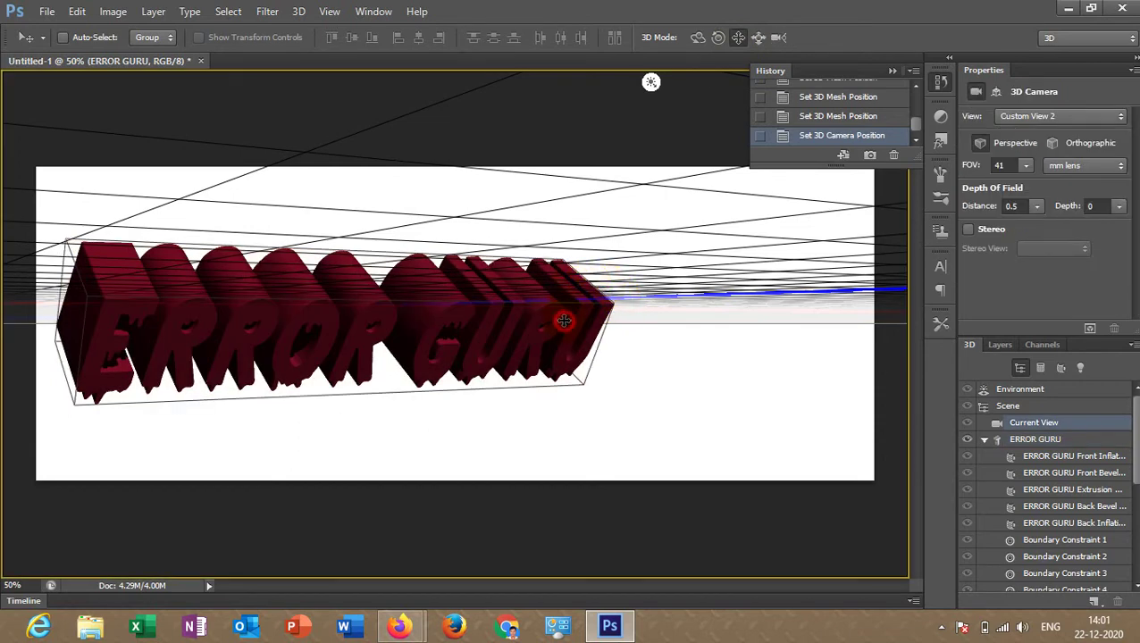
left_click_drag(553, 355, 615, 368)
left_click_drag(668, 343, 656, 267)
Rotate the 3D text so that it slopes down from the first letter to the last.
left_click(697, 36)
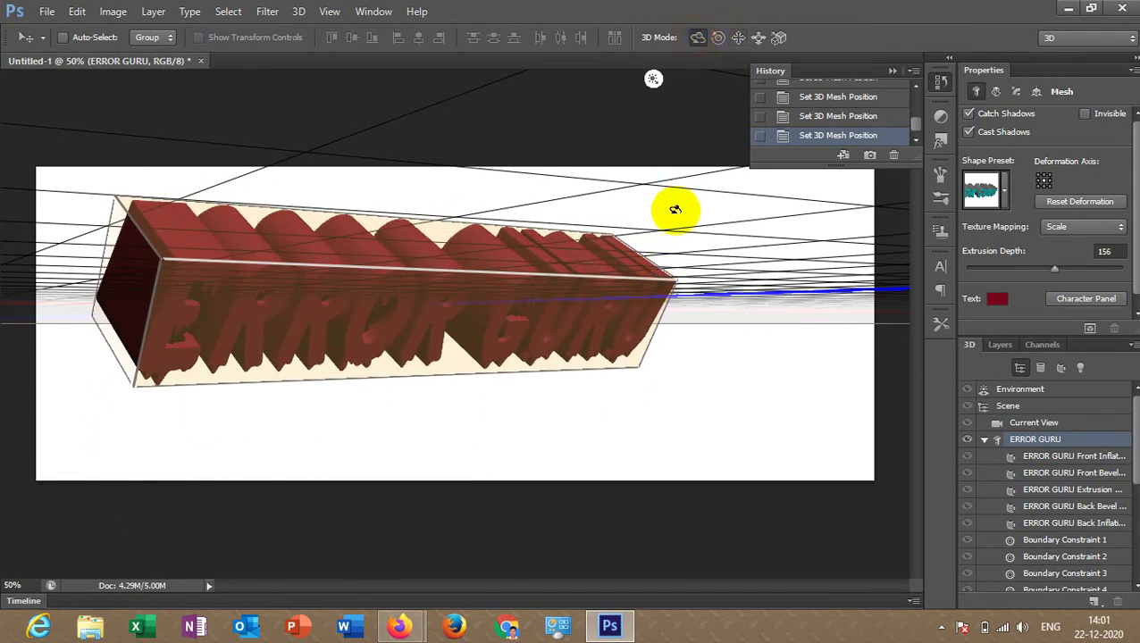
left_click_drag(684, 277, 595, 294)
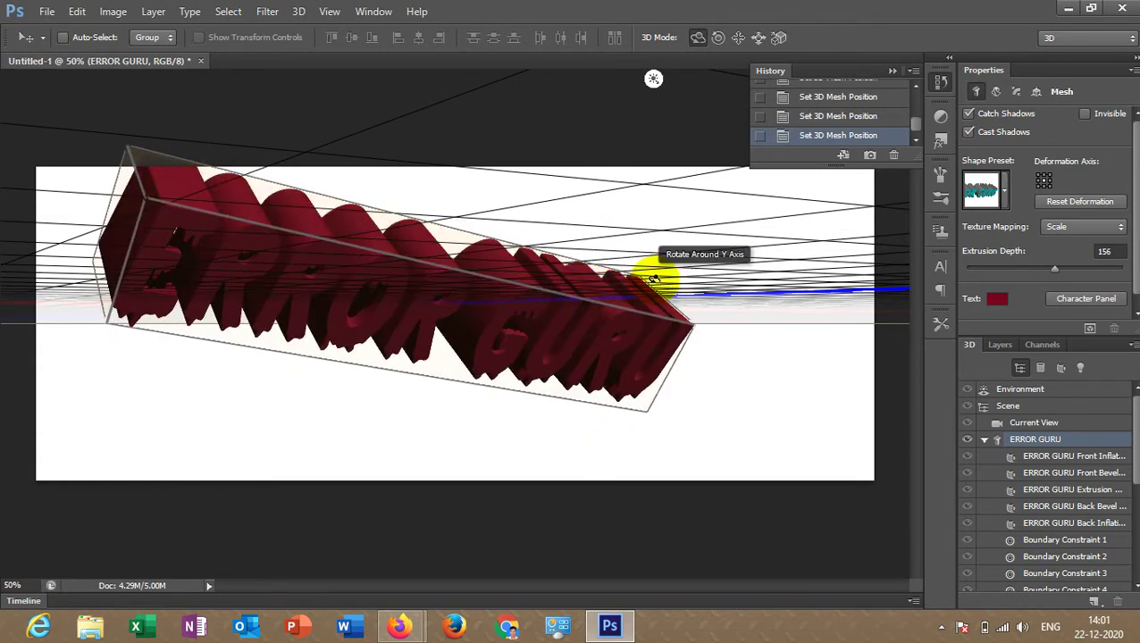
left_click(738, 38)
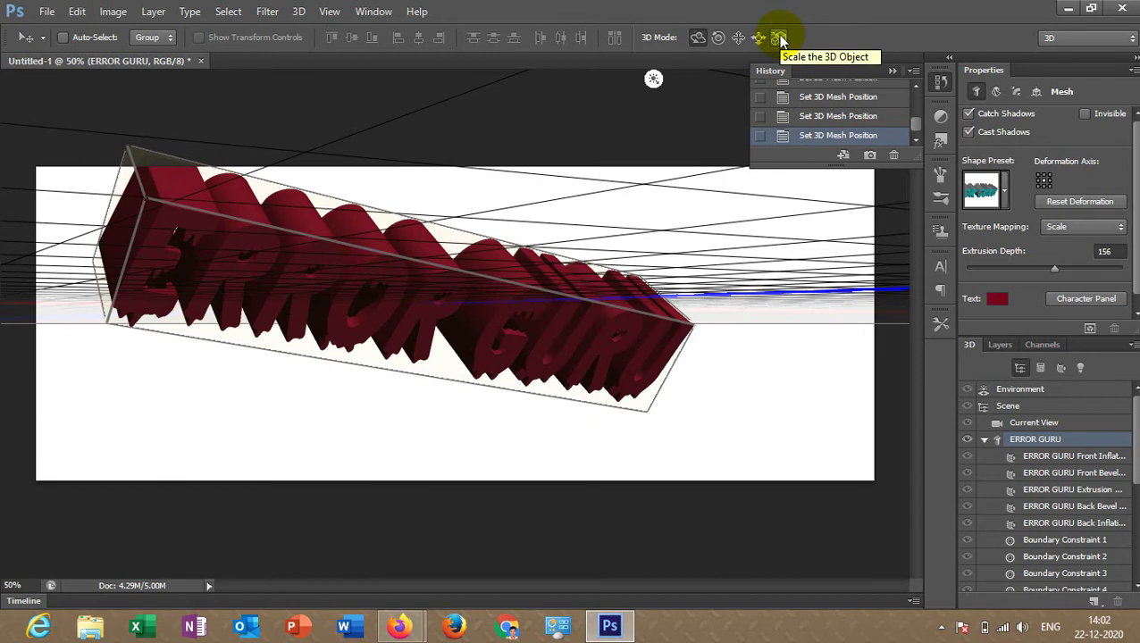
Change the 3D text colour to the bright red f20632.
left_click(993, 301)
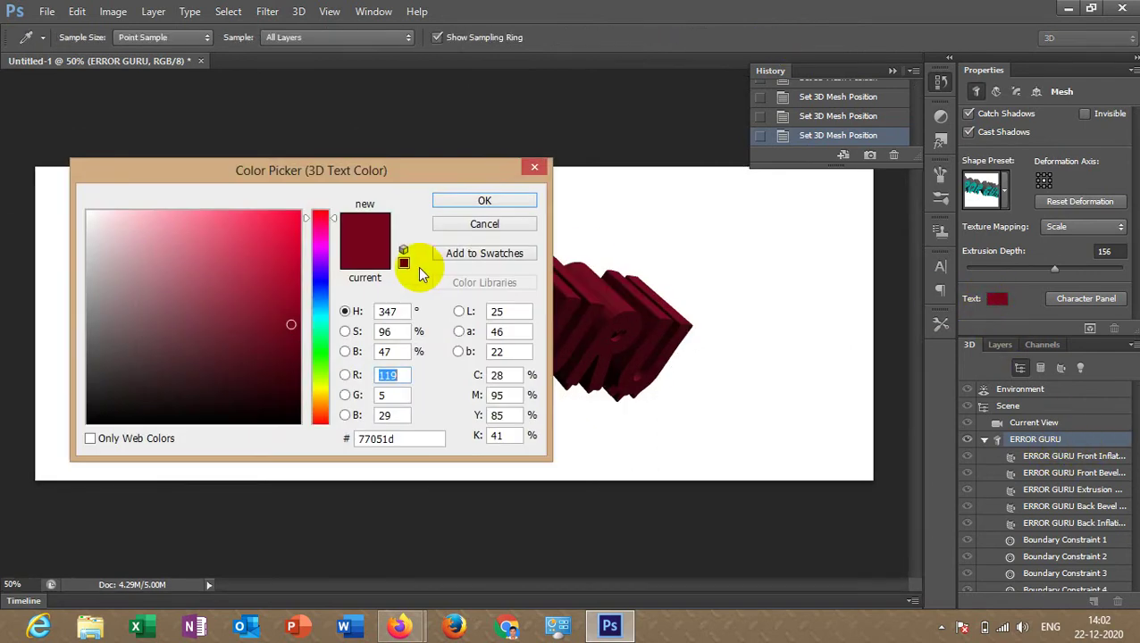
left_click(282, 223)
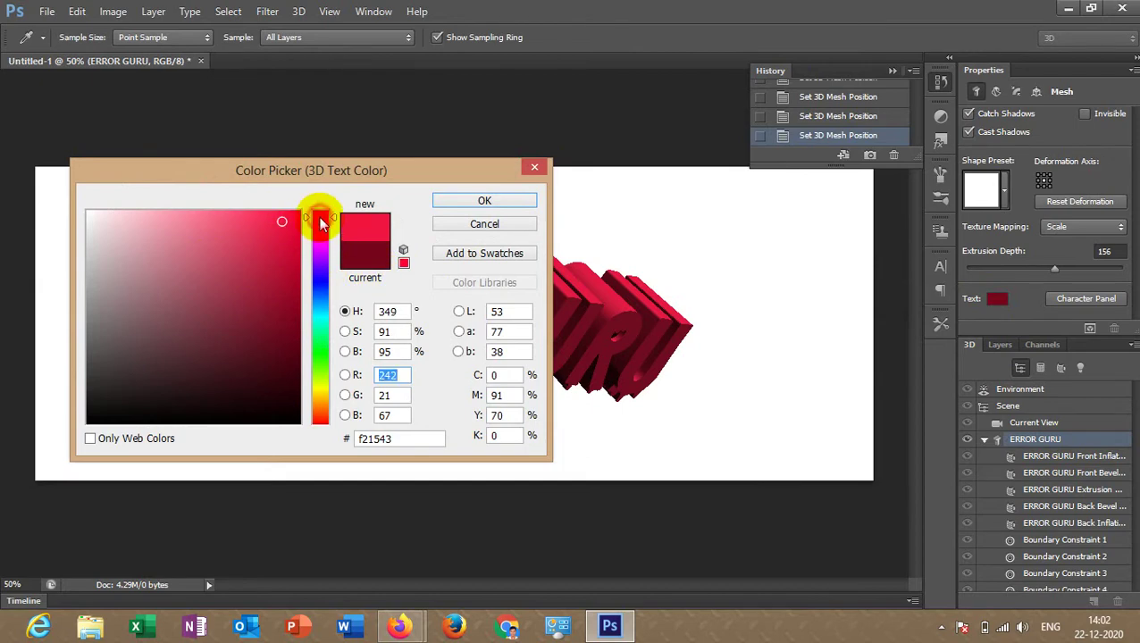
left_click(321, 223)
left_click(274, 251)
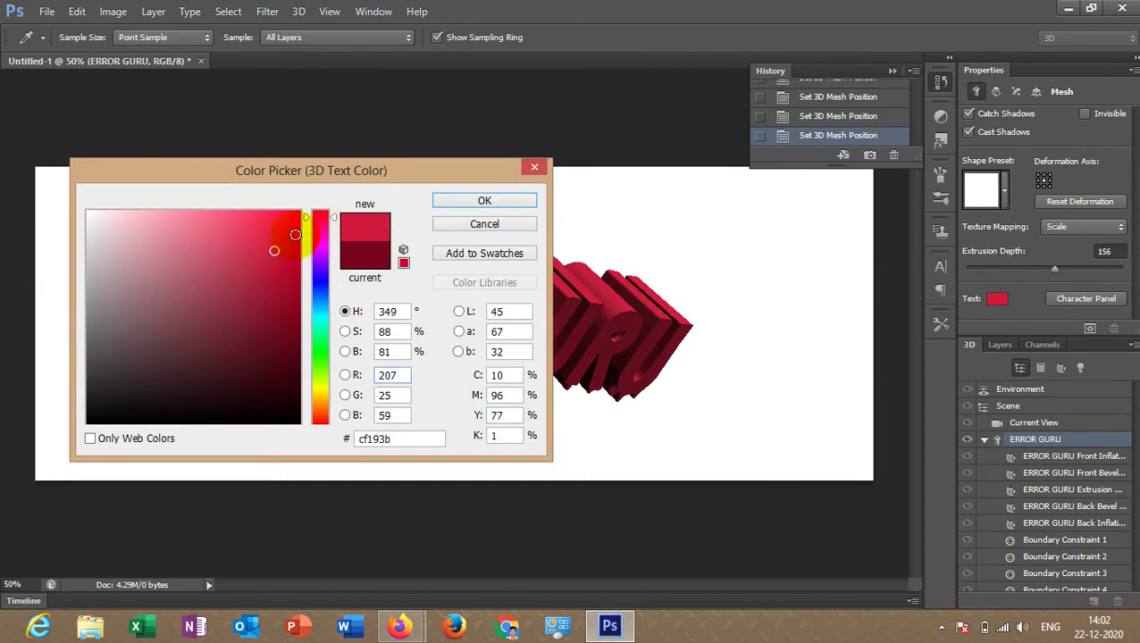
left_click_drag(295, 234, 295, 221)
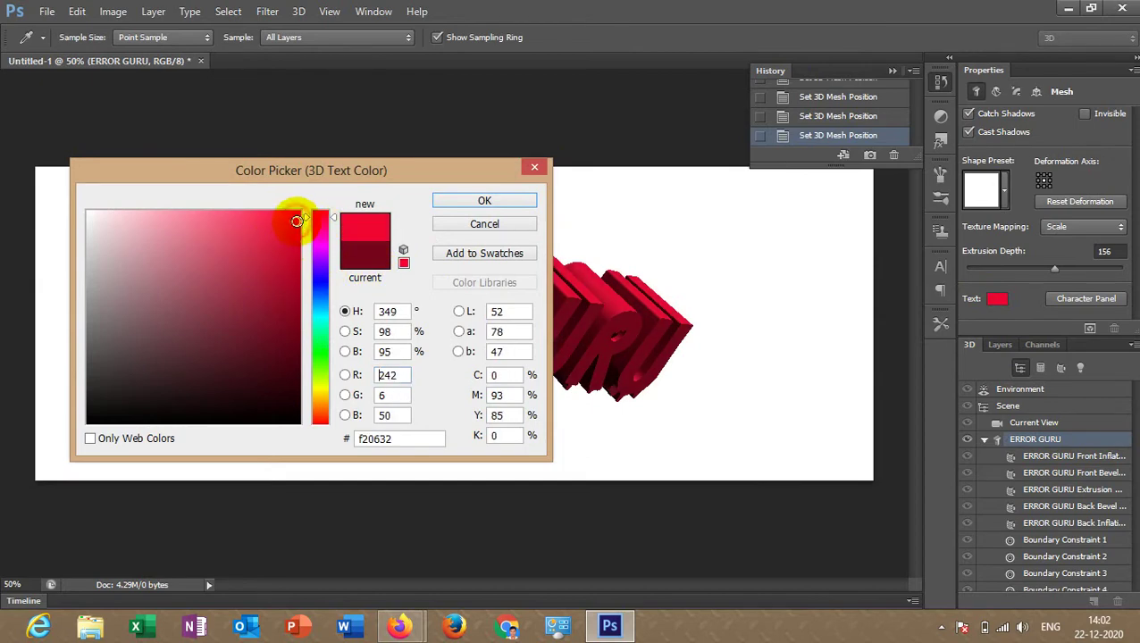
left_click(441, 206)
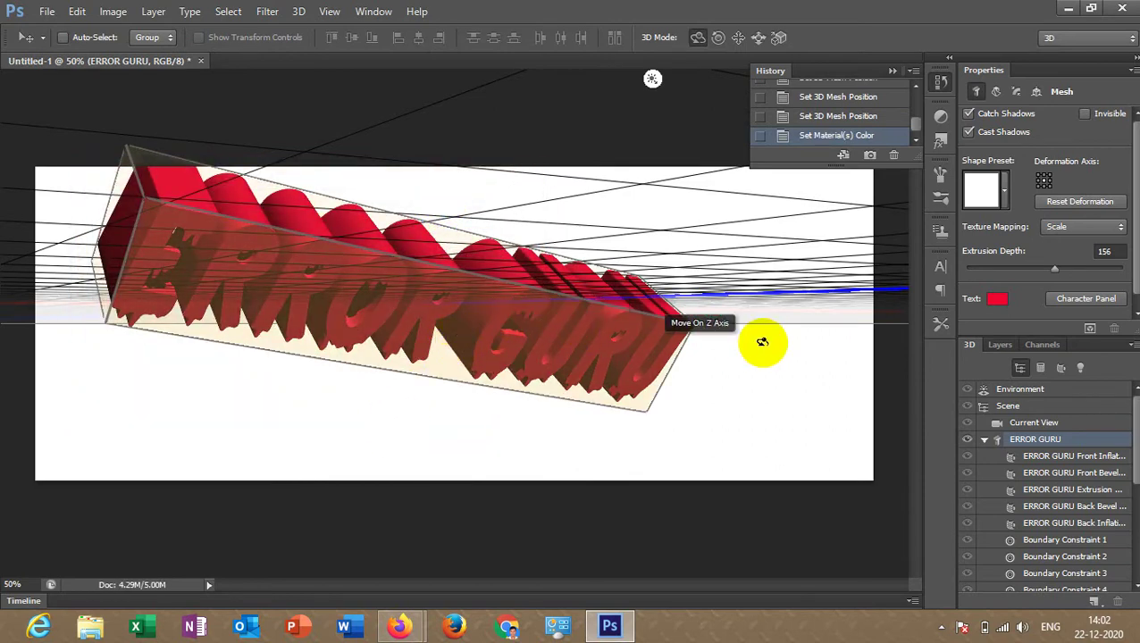
Try several shape presets on the ERROR GURU mesh, including Bevel Frame and a flat inflated one, and keep a bevelled extrusion.
left_click(1002, 184)
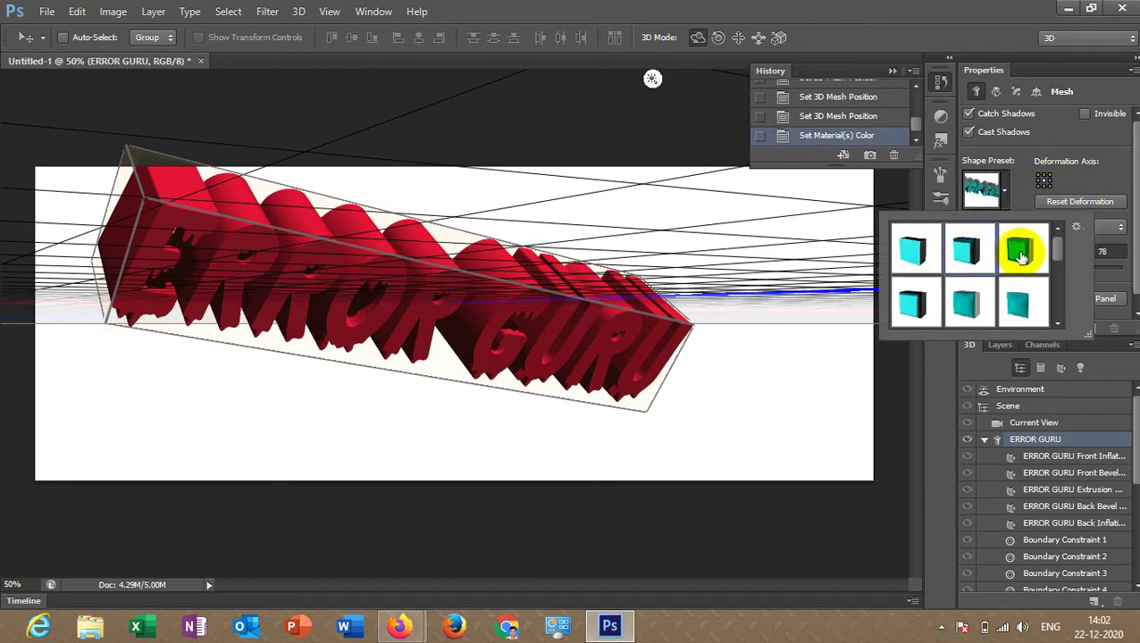
left_click(1019, 253)
left_click(1020, 254)
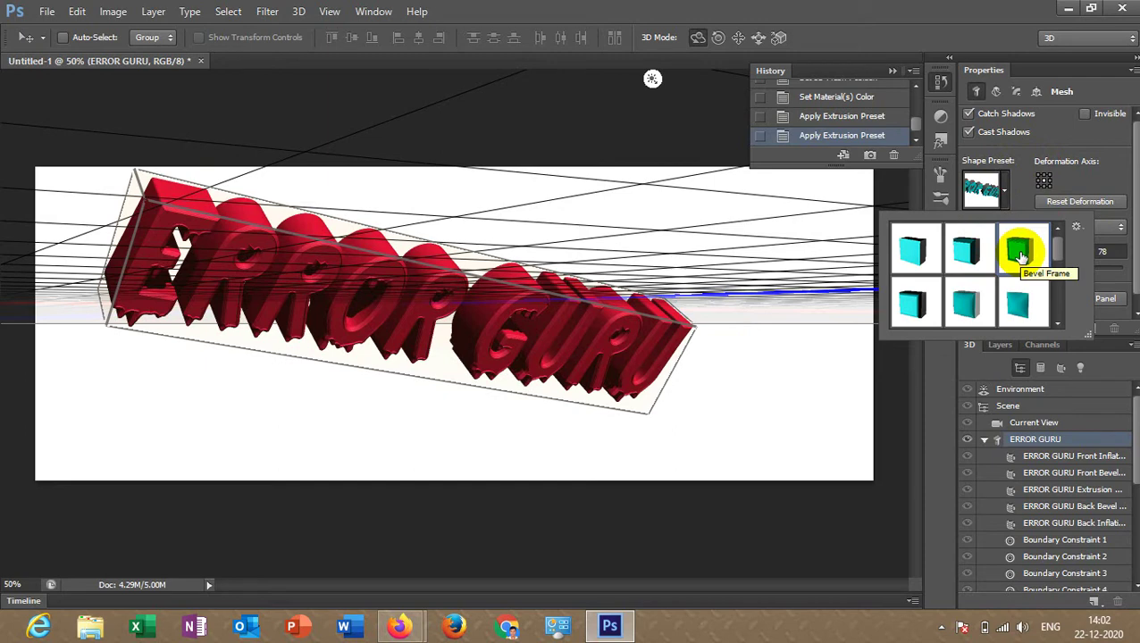
left_click(973, 301)
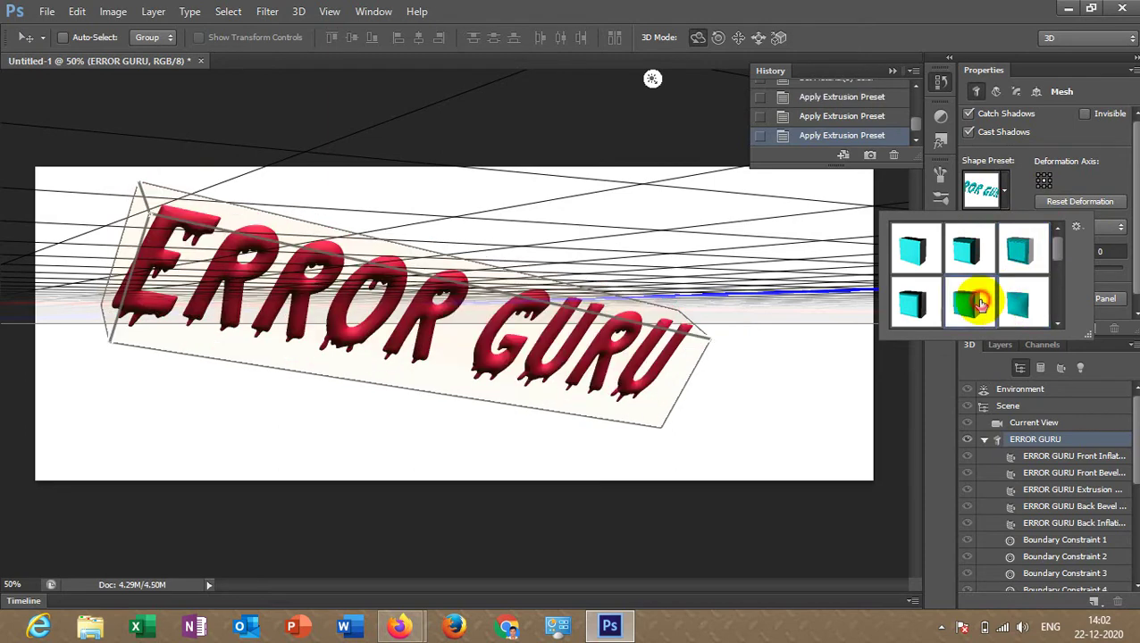
left_click(909, 305)
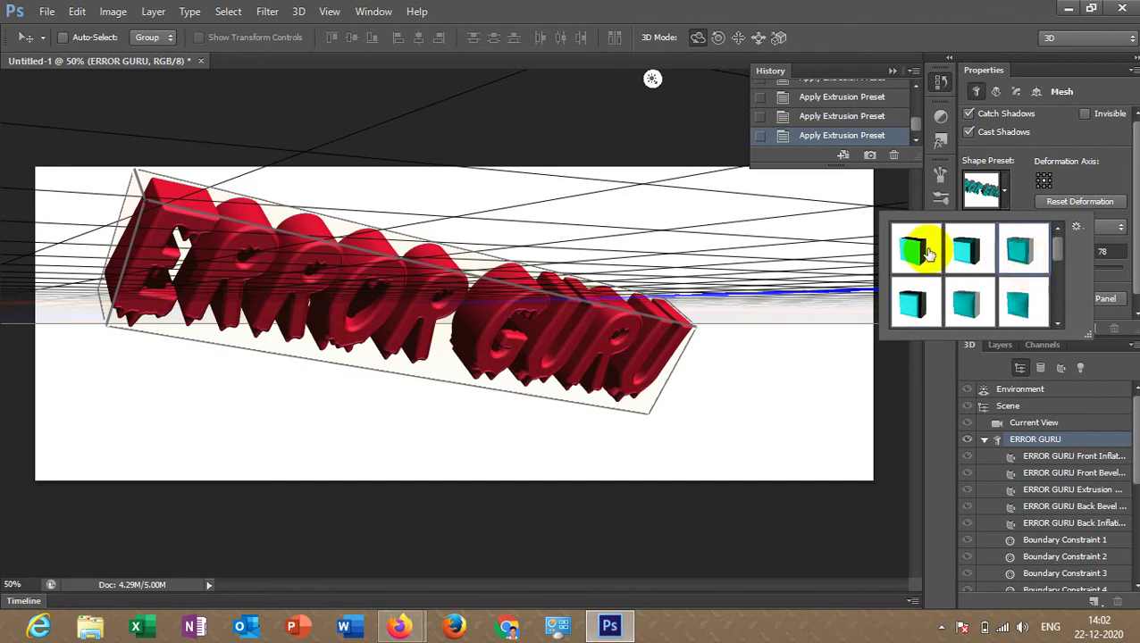
left_click(961, 254)
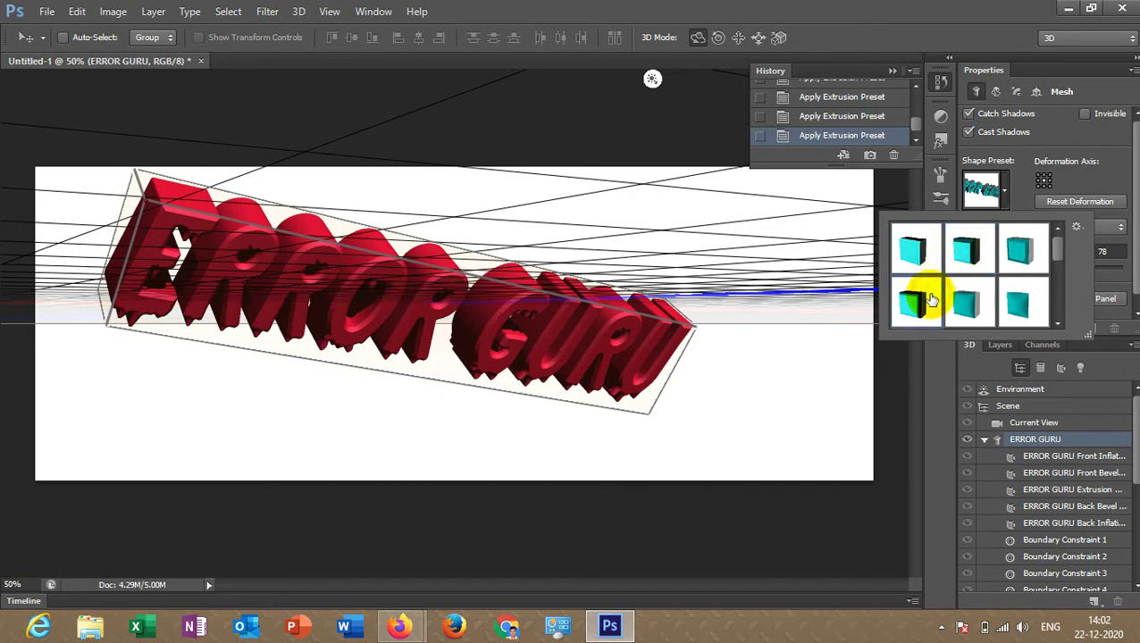
left_click(969, 253)
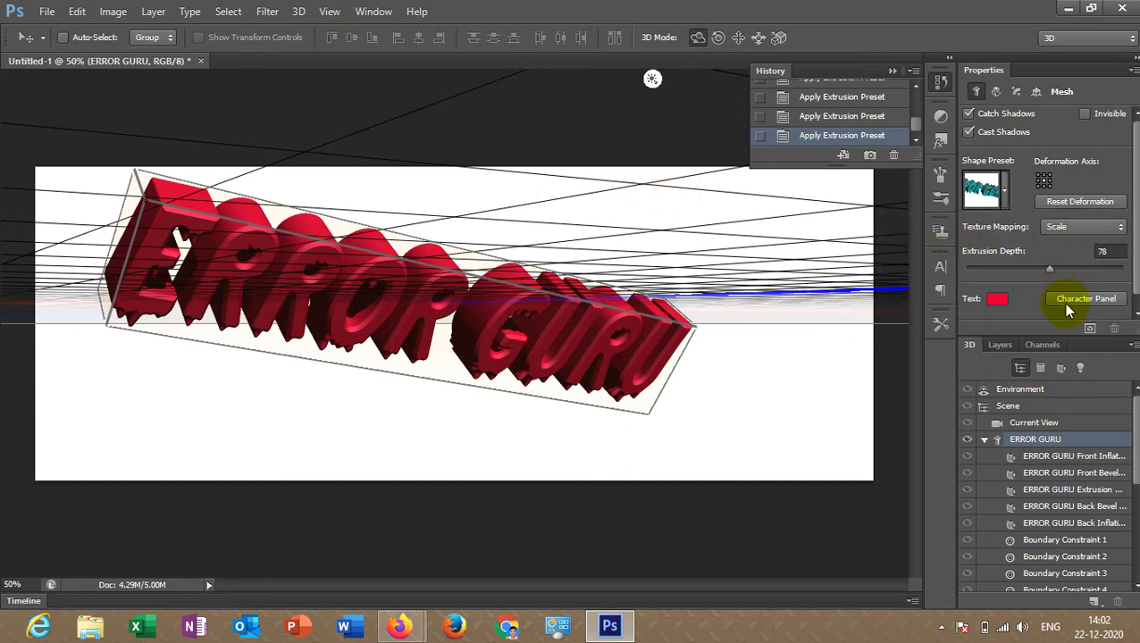
Select the Background layer to show the 3D text without its bounding cage and ground grid.
left_click(20, 38)
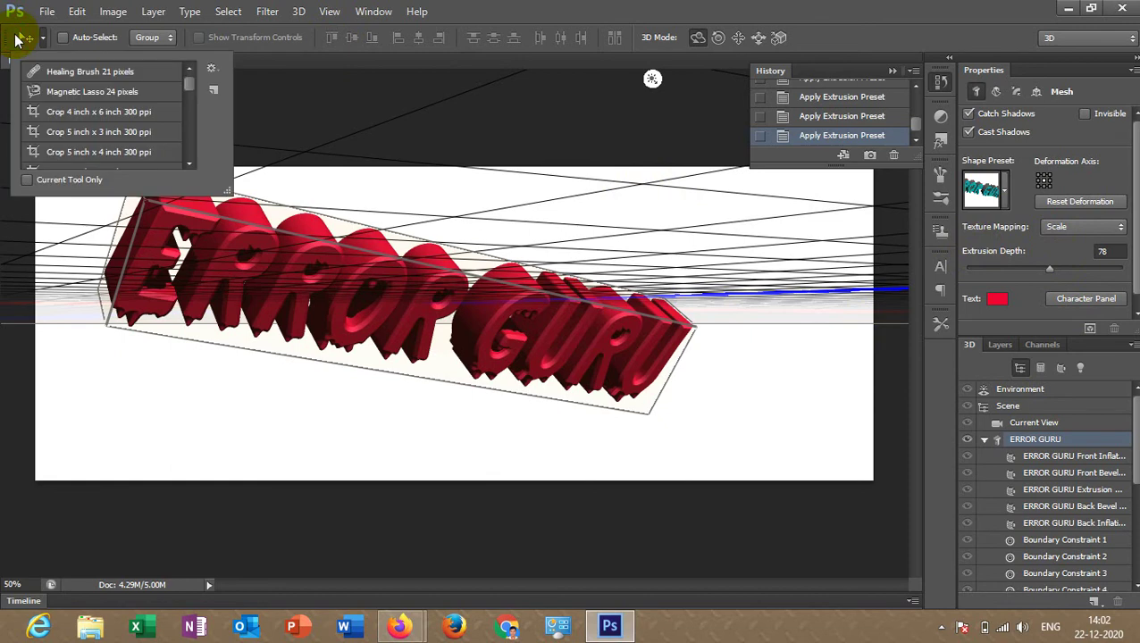
left_click(20, 37)
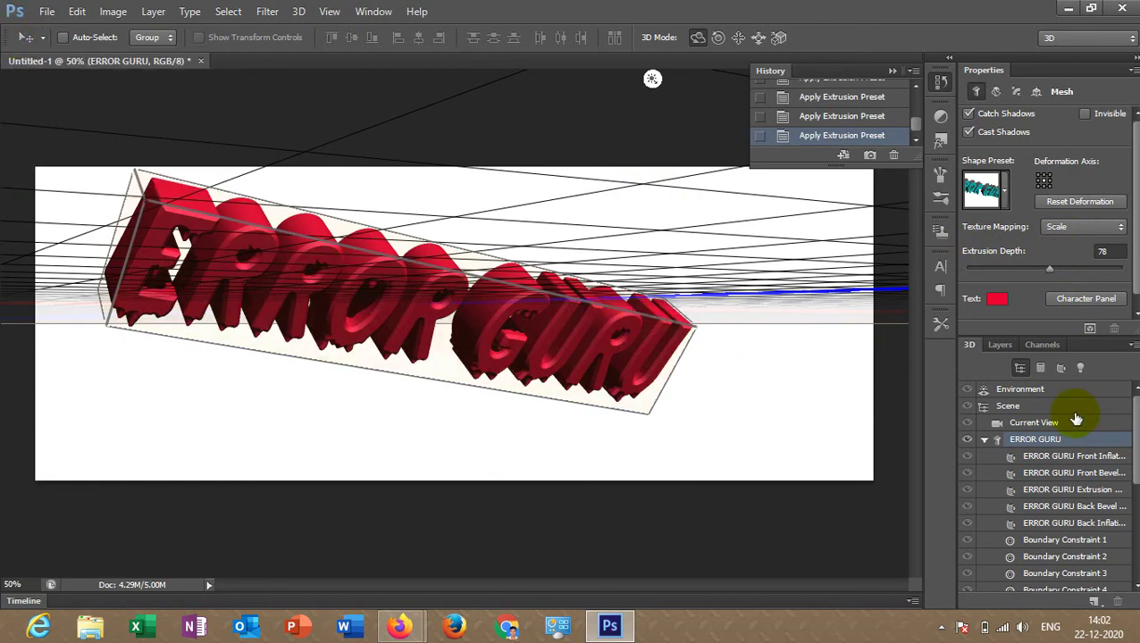
left_click(998, 344)
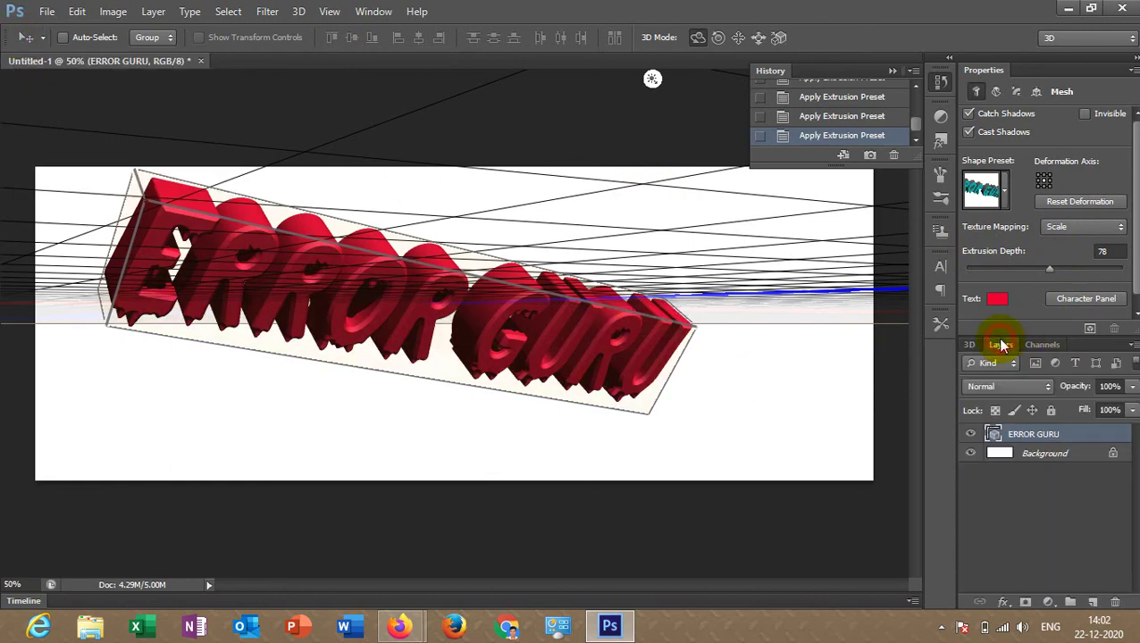
left_click(1038, 454)
left_click(399, 173)
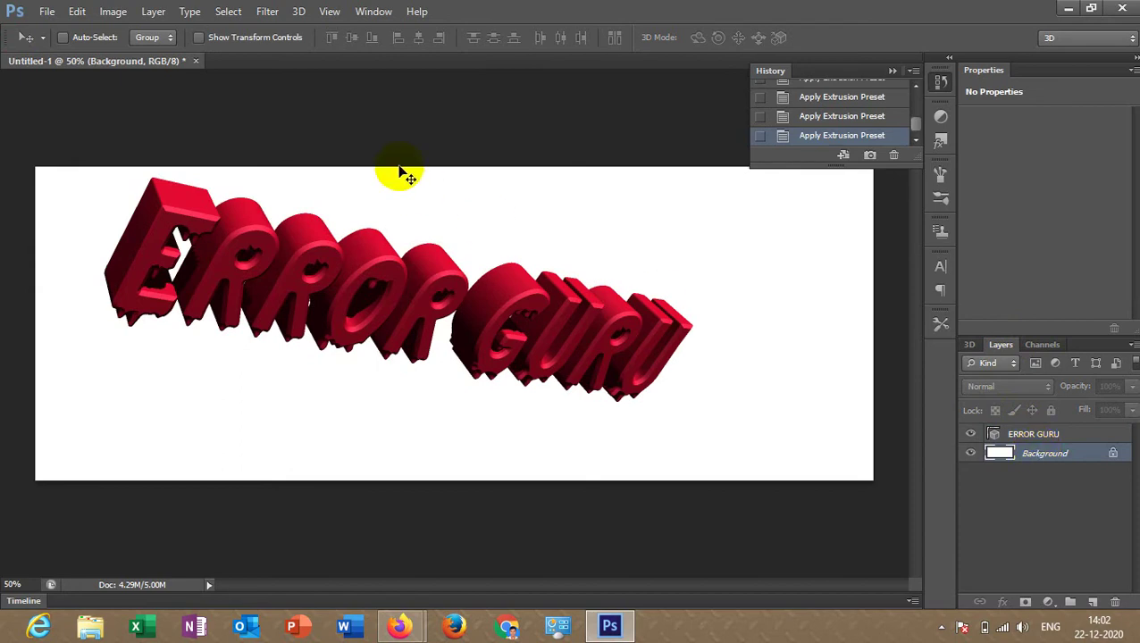
left_click(435, 291)
left_click(576, 241)
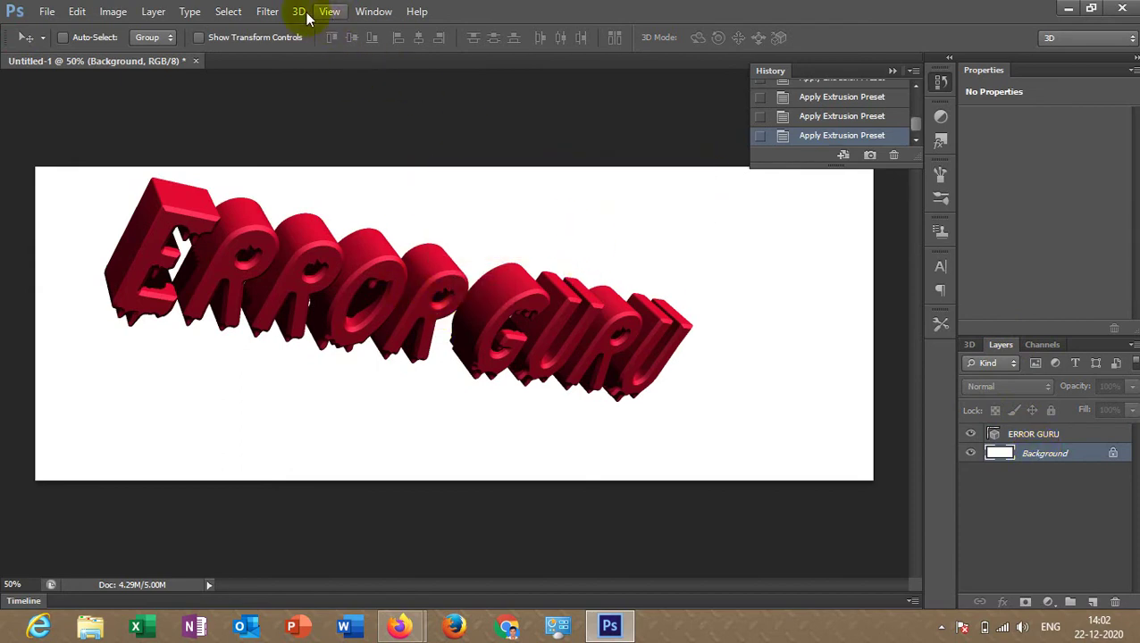
Switch to the Photography workspace.
left_click(361, 11)
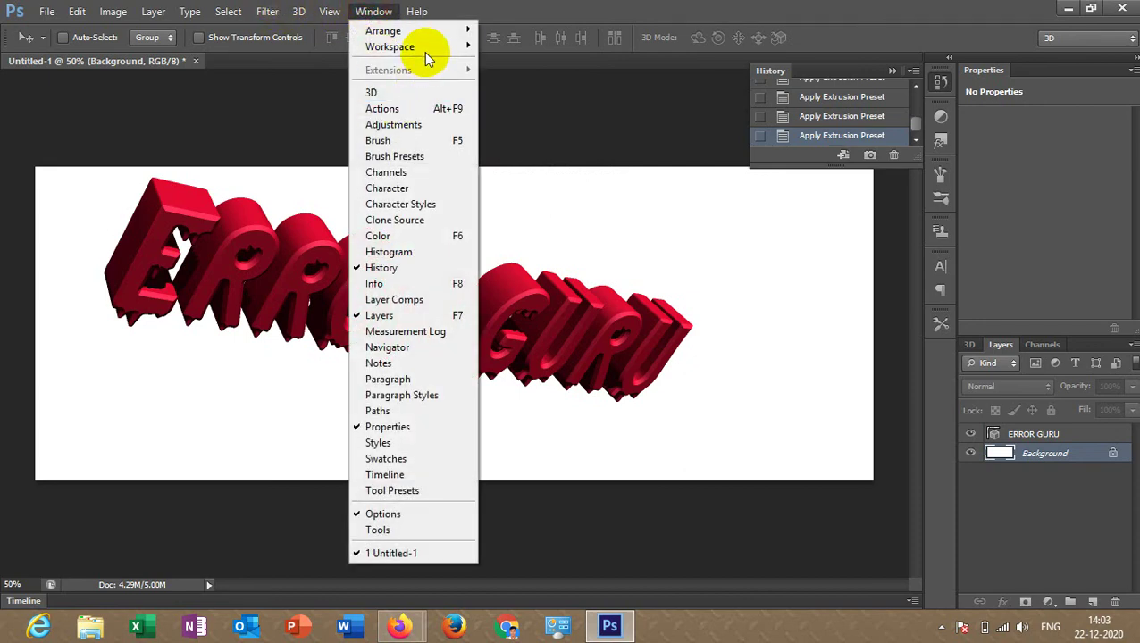
mouse_move(427, 52)
left_click(520, 141)
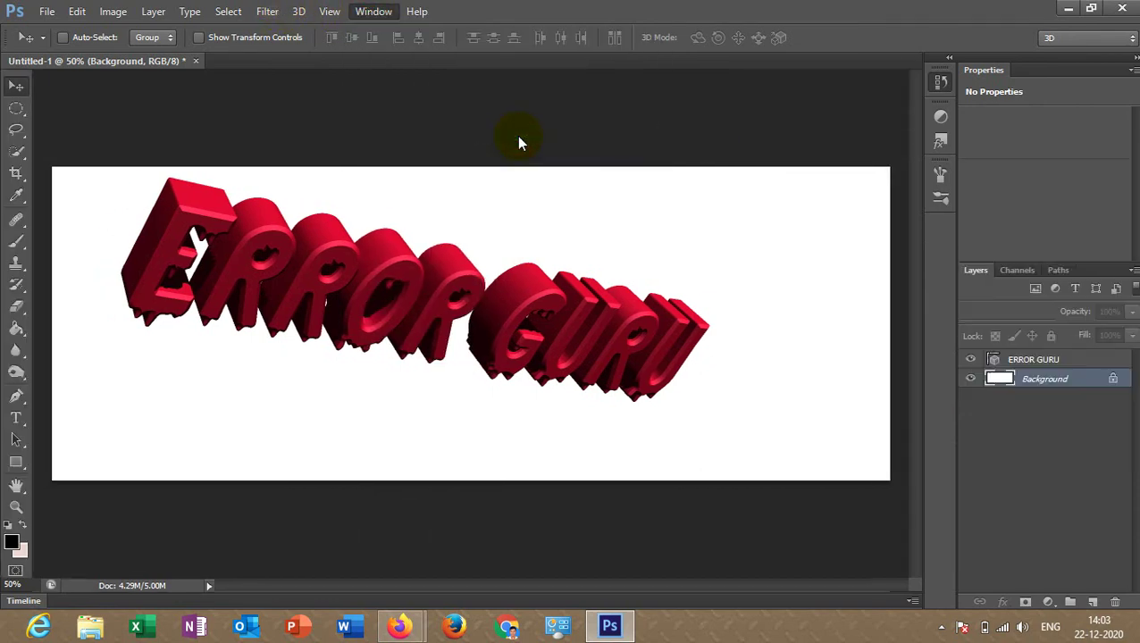
Select the ERROR GURU layer and move the 3D text slightly down the canvas, finishing with the Background layer selected.
left_click_drag(313, 313, 318, 329)
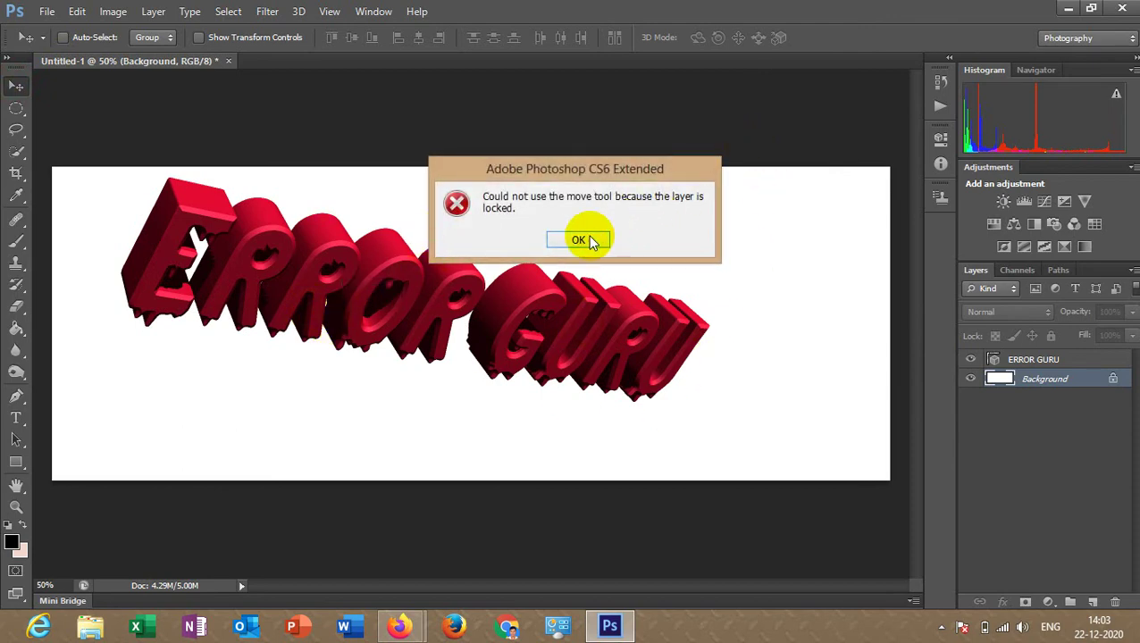
left_click(585, 240)
left_click(1034, 367)
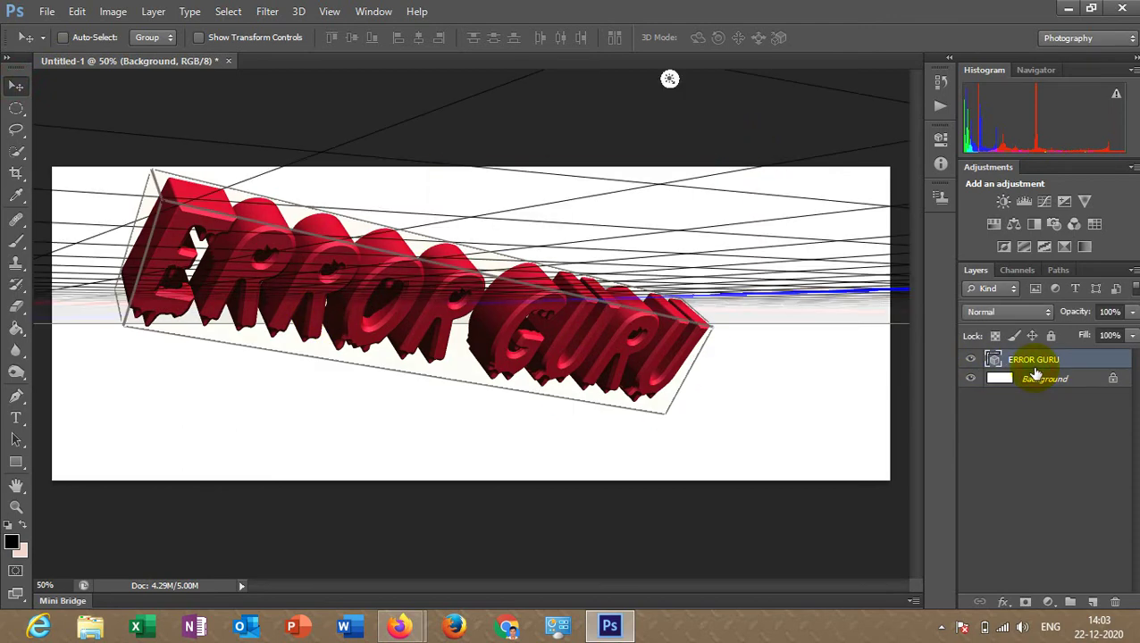
left_click_drag(580, 282, 581, 341)
left_click(1002, 382)
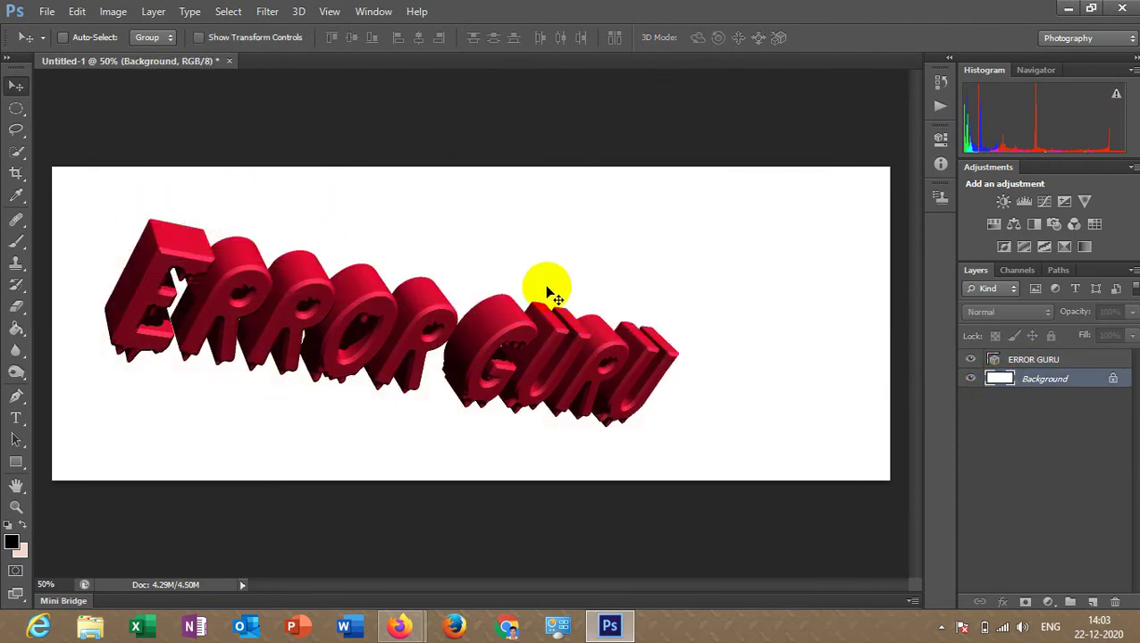